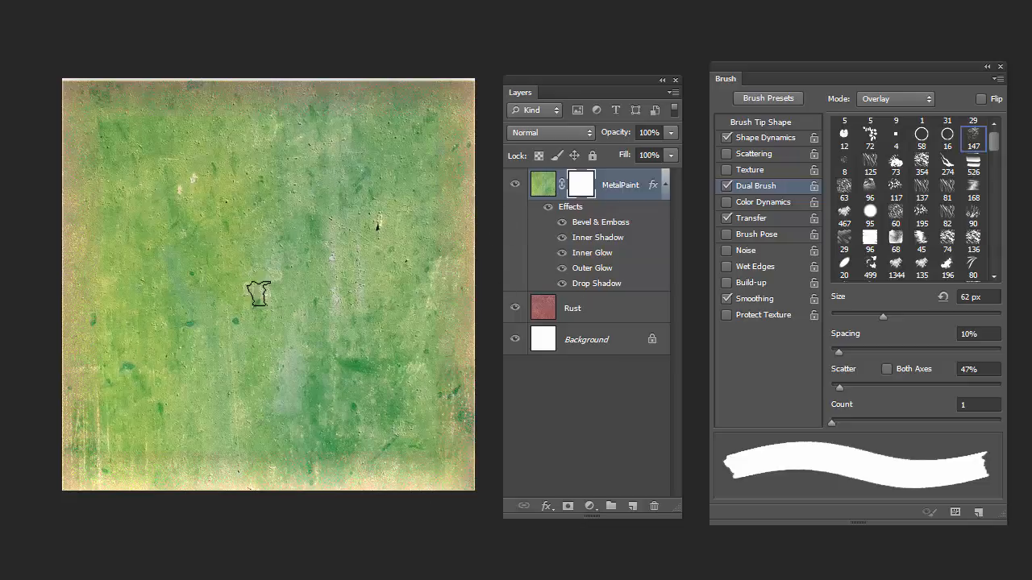
- Paint black on the MetalPaint layer's mask to reveal rust along the bottom of the image, roughening the paint edge above it
{"action": "left_click", "coordinate": [515, 185]}
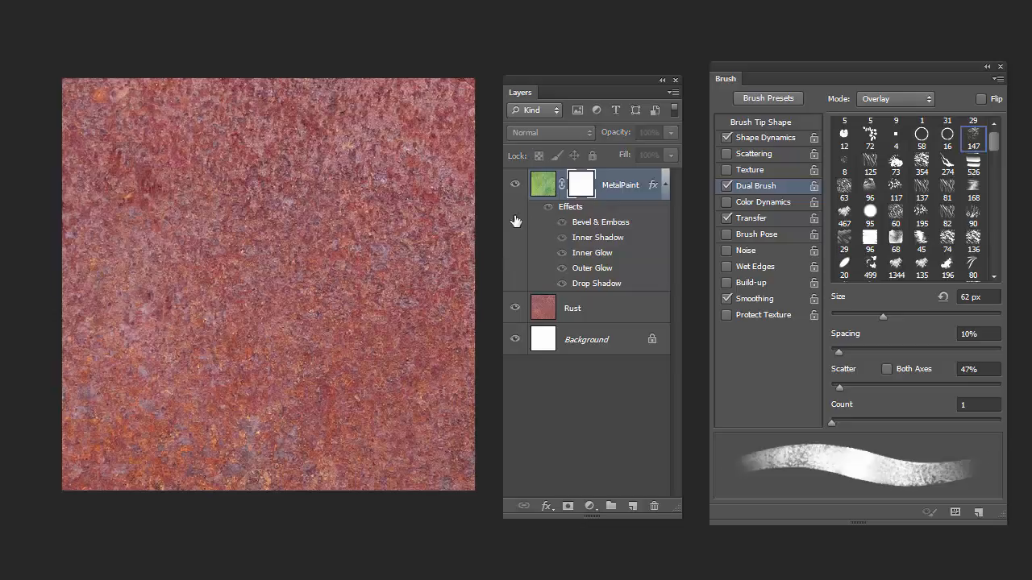
{"action": "left_click", "coordinate": [515, 185]}
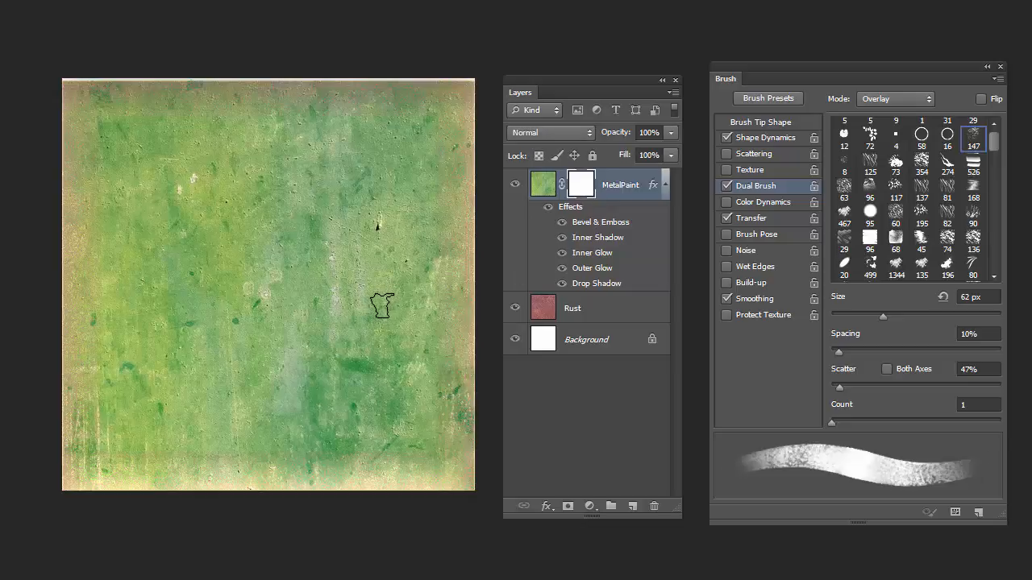
{"action": "mouse_move", "coordinate": [358, 304]}
{"action": "left_mouse_down"}
{"action": "mouse_move", "coordinate": [378, 381]}
{"action": "mouse_move", "coordinate": [400, 348]}
{"action": "mouse_move", "coordinate": [402, 419]}
{"action": "mouse_move", "coordinate": [413, 414]}
{"action": "mouse_move", "coordinate": [420, 431]}
{"action": "mouse_move", "coordinate": [469, 426]}
{"action": "mouse_move", "coordinate": [402, 403]}
{"action": "mouse_move", "coordinate": [367, 449]}
{"action": "mouse_move", "coordinate": [323, 448]}
{"action": "mouse_move", "coordinate": [266, 421]}
{"action": "mouse_move", "coordinate": [204, 458]}
{"action": "mouse_move", "coordinate": [158, 436]}
{"action": "mouse_move", "coordinate": [218, 430]}
{"action": "mouse_move", "coordinate": [257, 408]}
{"action": "mouse_move", "coordinate": [274, 436]}
{"action": "mouse_move", "coordinate": [427, 451]}
{"action": "left_mouse_up"}
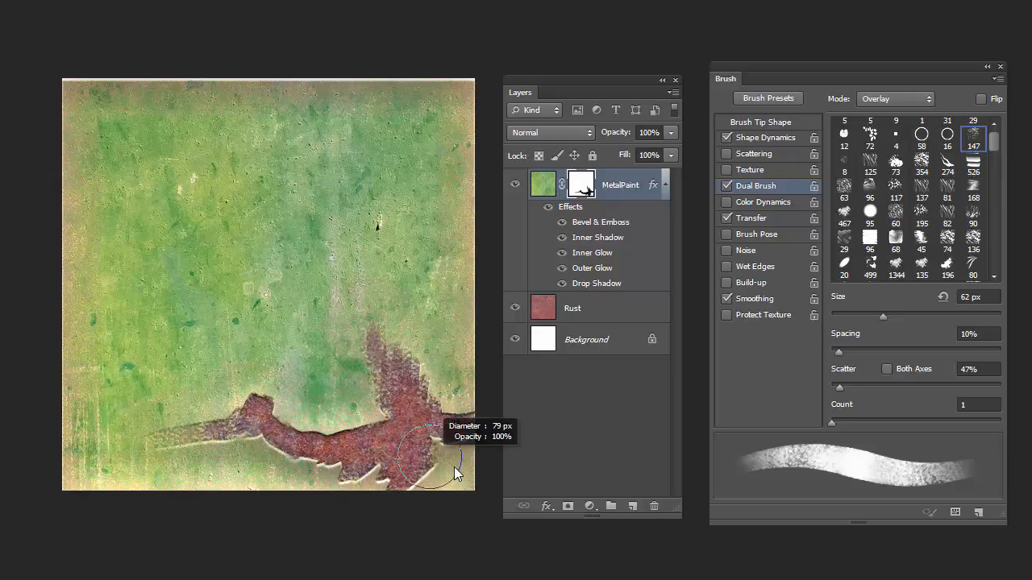
{"action": "mouse_move", "coordinate": [415, 488]}
{"action": "left_mouse_down"}
{"action": "mouse_move", "coordinate": [252, 464]}
{"action": "mouse_move", "coordinate": [110, 488]}
{"action": "mouse_move", "coordinate": [85, 429]}
{"action": "mouse_move", "coordinate": [100, 424]}
{"action": "mouse_move", "coordinate": [109, 385]}
{"action": "mouse_move", "coordinate": [93, 474]}
{"action": "mouse_move", "coordinate": [107, 495]}
{"action": "mouse_move", "coordinate": [142, 509]}
{"action": "mouse_move", "coordinate": [166, 398]}
{"action": "mouse_move", "coordinate": [168, 458]}
{"action": "mouse_move", "coordinate": [198, 443]}
{"action": "mouse_move", "coordinate": [215, 468]}
{"action": "mouse_move", "coordinate": [147, 455]}
{"action": "left_mouse_up"}
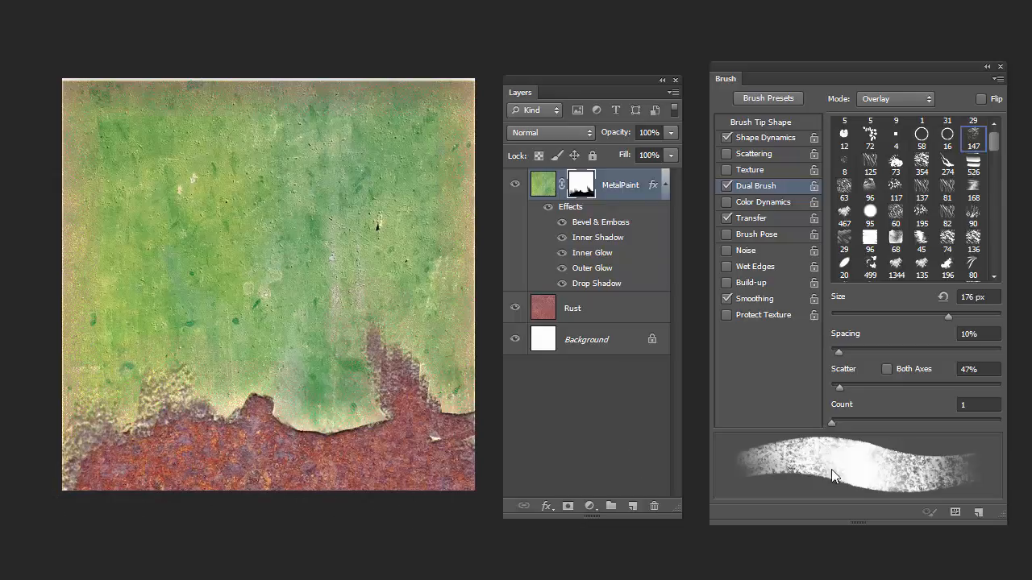
{"action": "mouse_move", "coordinate": [352, 318]}
{"action": "left_mouse_down"}
{"action": "mouse_move", "coordinate": [319, 325]}
{"action": "mouse_move", "coordinate": [341, 411]}
{"action": "mouse_move", "coordinate": [341, 374]}
{"action": "mouse_move", "coordinate": [371, 451]}
{"action": "left_mouse_up"}
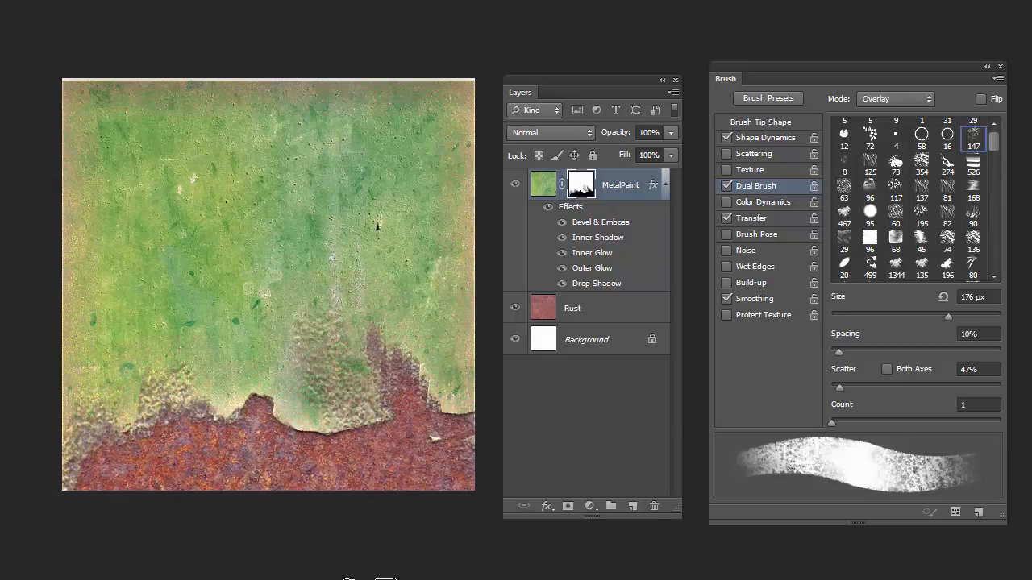
{"action": "left_click_drag", "start_coordinate": [95, 407], "coordinate": [97, 459]}
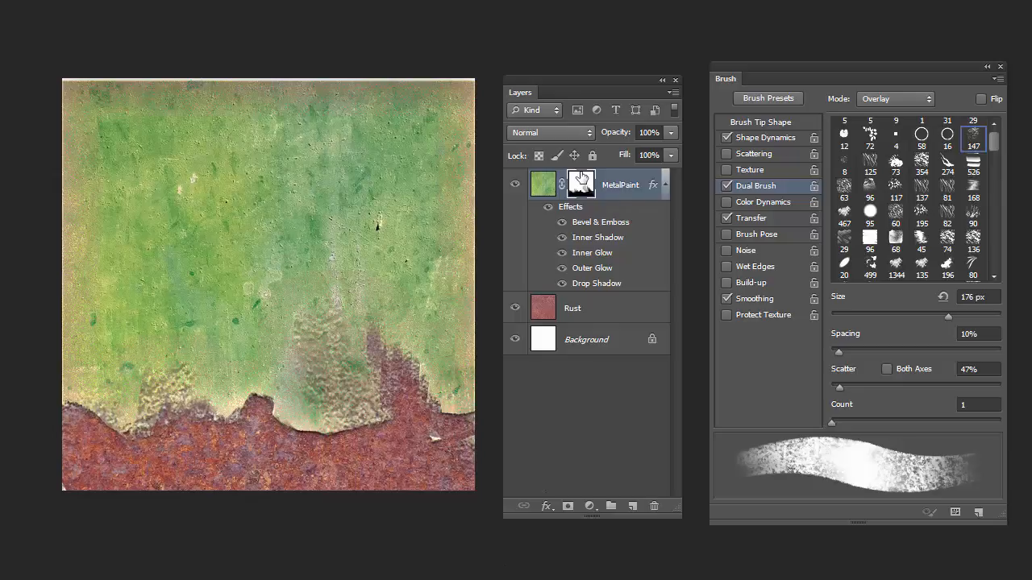
- Delete the MetalPaint layer's mask without applying it and clear the layer's style
{"action": "left_click_drag", "start_coordinate": [580, 179], "coordinate": [657, 506]}
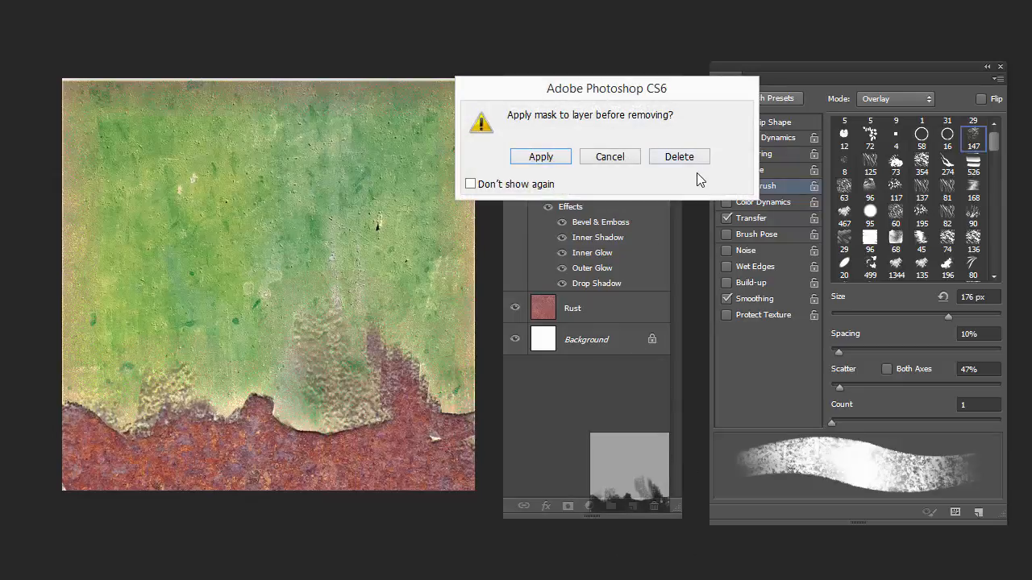
{"action": "left_click", "coordinate": [675, 157]}
{"action": "right_click", "coordinate": [654, 185]}
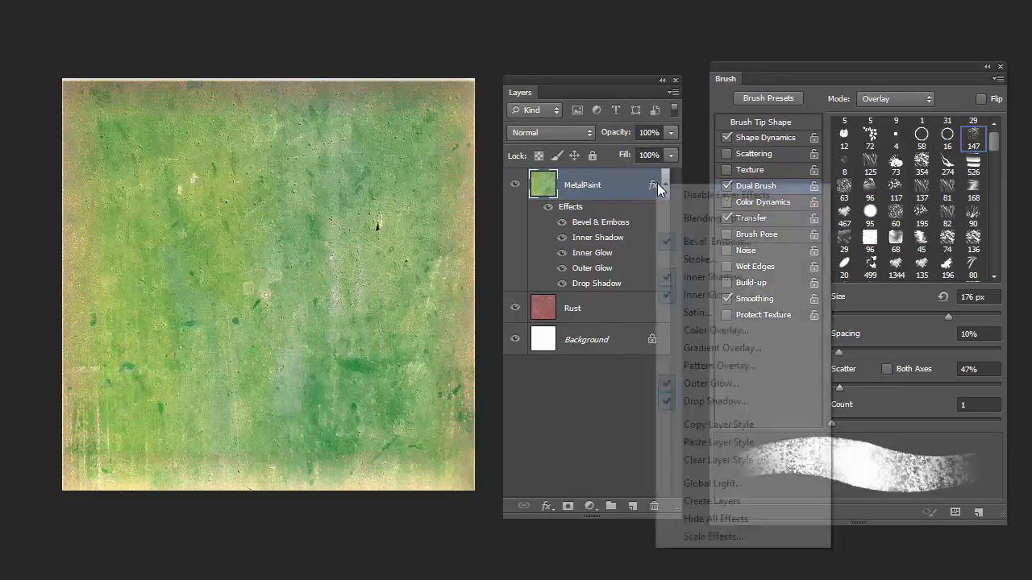
{"action": "left_click", "coordinate": [750, 462]}
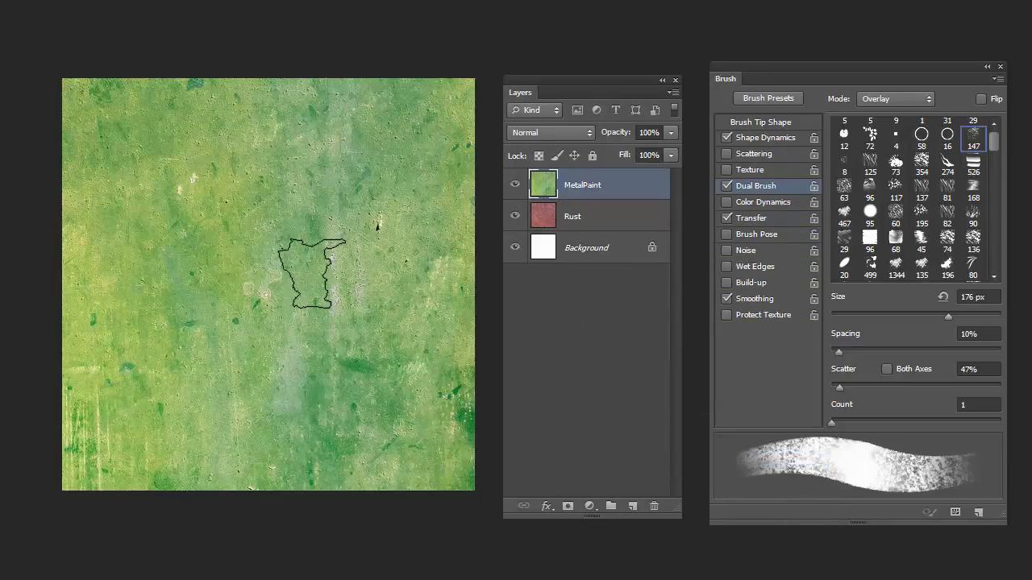
- Add a new layer mask to the MetalPaint layer
{"action": "key", "text": "v"}
{"action": "mouse_move", "coordinate": [351, 286]}
{"action": "left_mouse_down"}
{"action": "mouse_move", "coordinate": [207, 303]}
{"action": "mouse_move", "coordinate": [309, 325]}
{"action": "mouse_move", "coordinate": [351, 288]}
{"action": "left_mouse_up"}
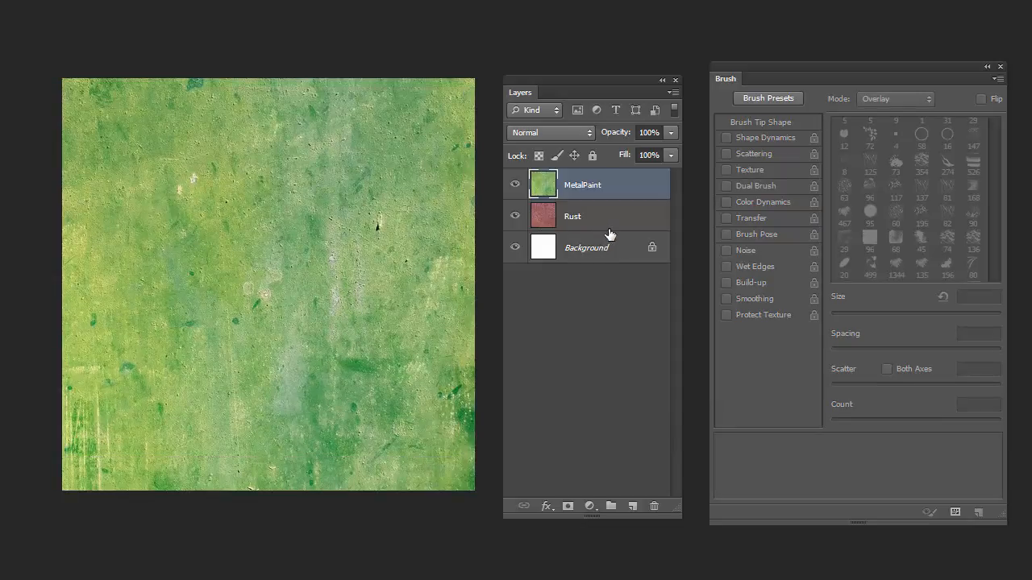
{"action": "left_click", "coordinate": [568, 506]}
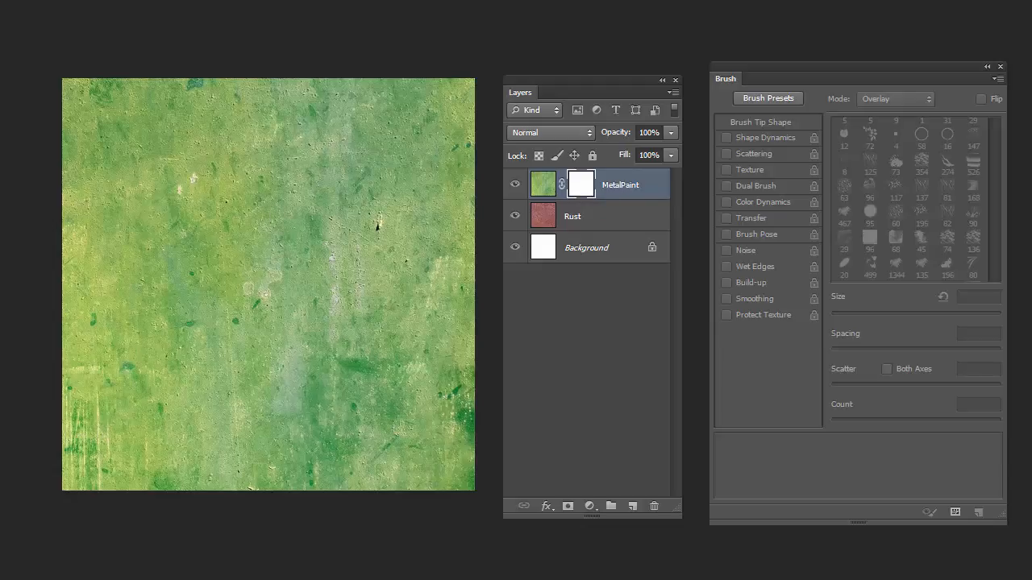
- Brush black with the 176 px textured brush on the MetalPaint mask to reveal a rust patch at the image's middle right
{"action": "key", "text": "b"}
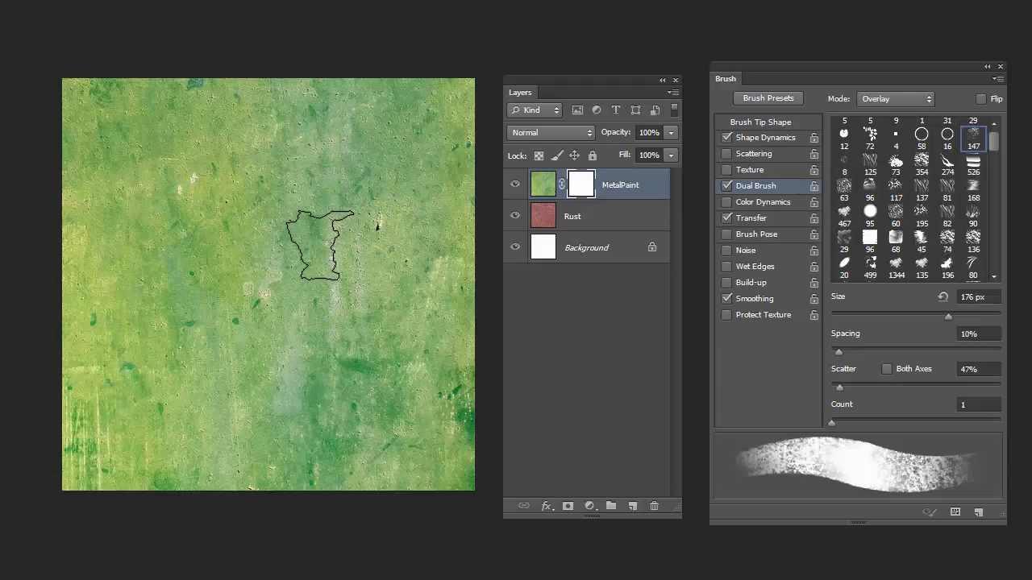
{"action": "mouse_move", "coordinate": [320, 245]}
{"action": "left_mouse_down"}
{"action": "mouse_move", "coordinate": [318, 347]}
{"action": "mouse_move", "coordinate": [359, 196]}
{"action": "mouse_move", "coordinate": [352, 295]}
{"action": "left_mouse_up"}
{"action": "key", "text": "ctrl+z"}
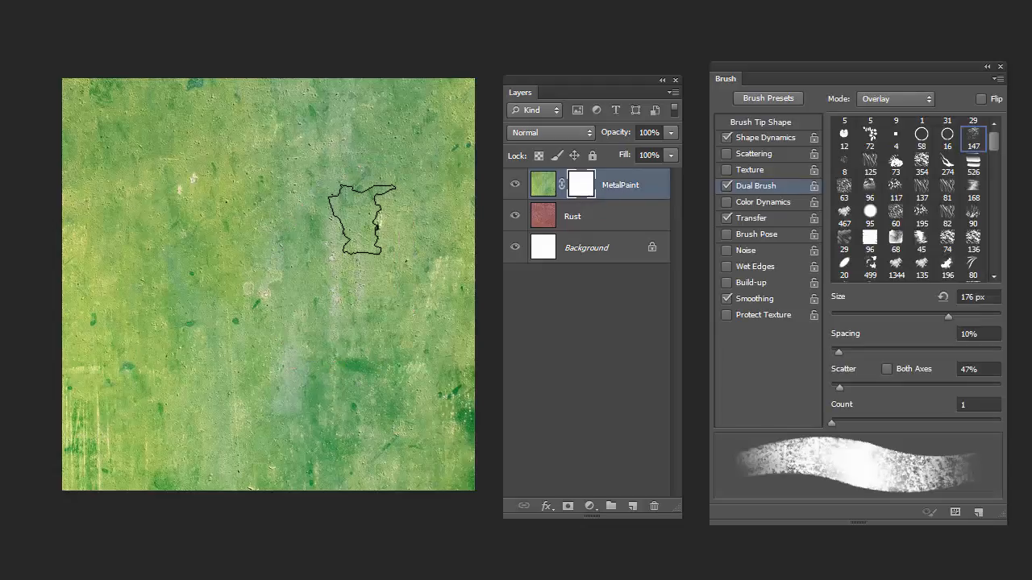
{"action": "mouse_move", "coordinate": [357, 214]}
{"action": "left_mouse_down"}
{"action": "mouse_move", "coordinate": [296, 339]}
{"action": "mouse_move", "coordinate": [278, 325]}
{"action": "mouse_move", "coordinate": [341, 307]}
{"action": "mouse_move", "coordinate": [358, 166]}
{"action": "mouse_move", "coordinate": [342, 303]}
{"action": "mouse_move", "coordinate": [348, 365]}
{"action": "mouse_move", "coordinate": [392, 251]}
{"action": "mouse_move", "coordinate": [357, 169]}
{"action": "mouse_move", "coordinate": [262, 344]}
{"action": "mouse_move", "coordinate": [306, 242]}
{"action": "mouse_move", "coordinate": [323, 314]}
{"action": "left_mouse_up"}
{"action": "key", "text": "x"}
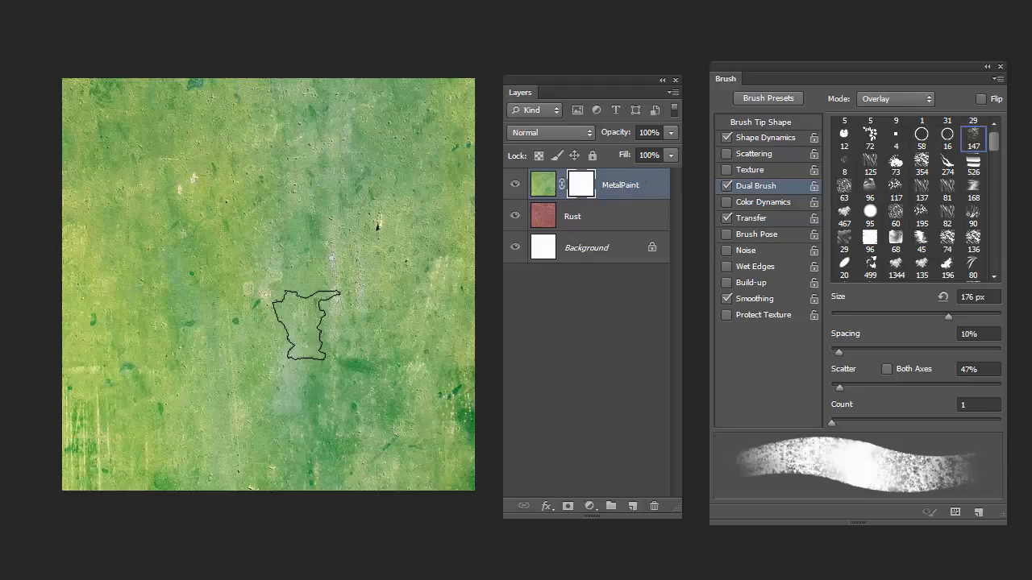
{"action": "mouse_move", "coordinate": [299, 327]}
{"action": "left_mouse_down"}
{"action": "mouse_move", "coordinate": [323, 348]}
{"action": "mouse_move", "coordinate": [385, 354]}
{"action": "mouse_move", "coordinate": [432, 296]}
{"action": "mouse_move", "coordinate": [452, 310]}
{"action": "mouse_move", "coordinate": [463, 345]}
{"action": "left_mouse_up"}
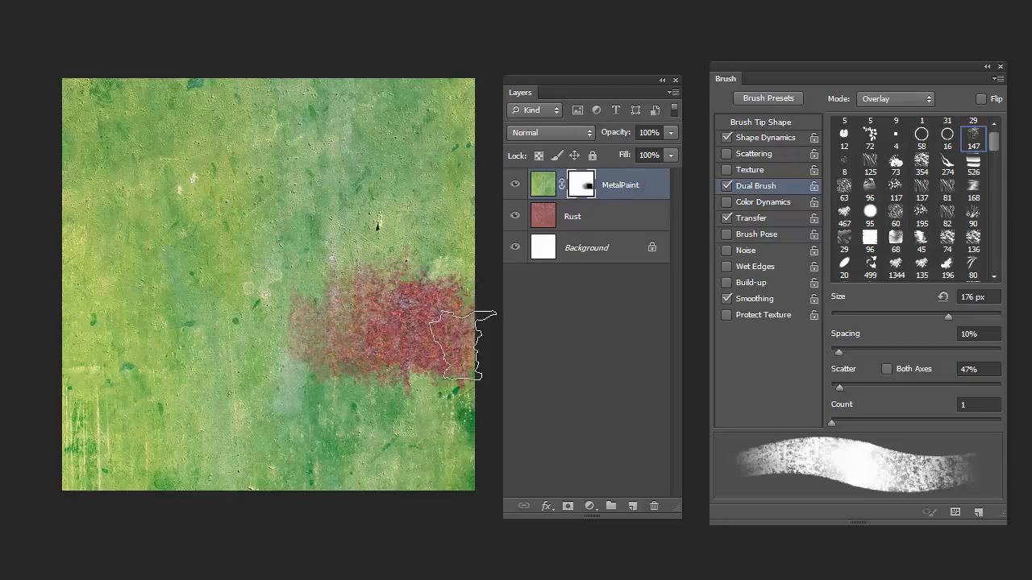
- Reveal a thin rust stripe at the upper right with a 63 px brush and a faint patch at the lower right with 213 px
{"action": "right_click", "coordinate": [415, 149], "text": "alt"}
{"action": "left_click_drag", "start_coordinate": [355, 161], "coordinate": [476, 157]}
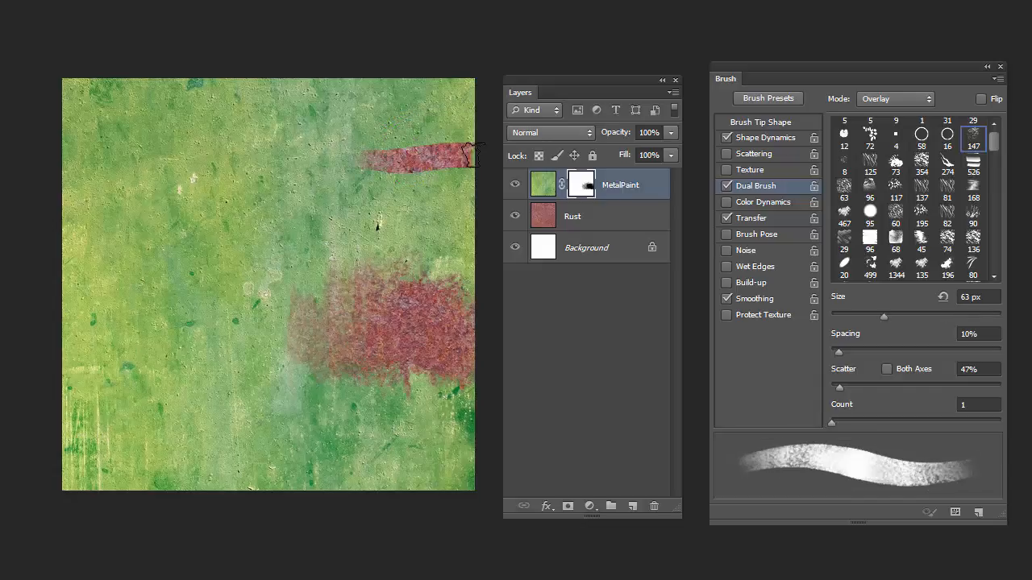
{"action": "right_click", "coordinate": [345, 440], "text": "alt"}
{"action": "mouse_move", "coordinate": [355, 453]}
{"action": "left_mouse_down"}
{"action": "mouse_move", "coordinate": [348, 495]}
{"action": "mouse_move", "coordinate": [365, 446]}
{"action": "mouse_move", "coordinate": [388, 455]}
{"action": "mouse_move", "coordinate": [407, 529]}
{"action": "mouse_move", "coordinate": [427, 506]}
{"action": "left_mouse_up"}
{"action": "mouse_move", "coordinate": [423, 399]}
{"action": "left_mouse_down"}
{"action": "mouse_move", "coordinate": [449, 529]}
{"action": "mouse_move", "coordinate": [334, 530]}
{"action": "left_mouse_up"}
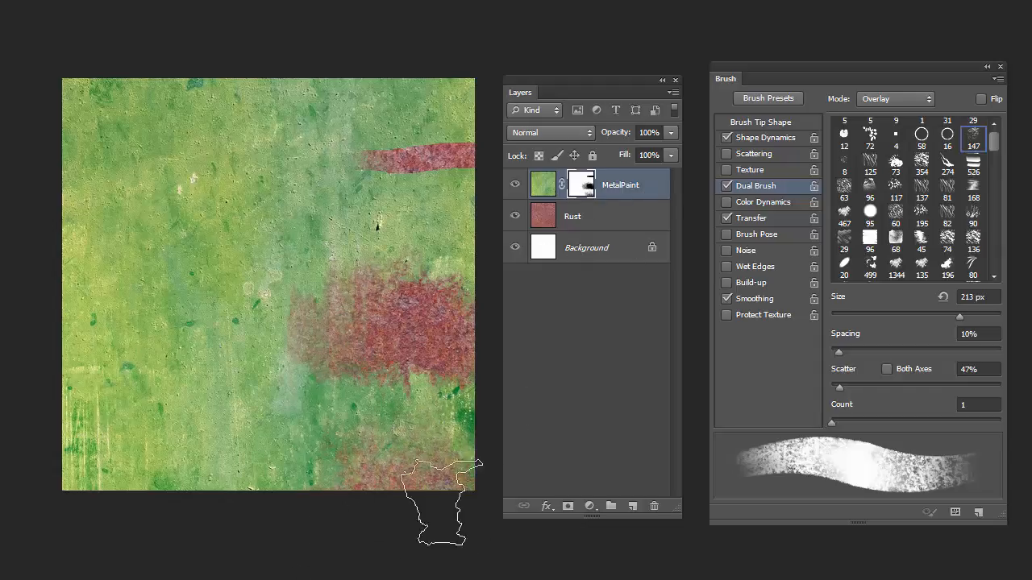
- Add a Bevel & Emboss effect to the MetalPaint layer with its direction set to Down
{"action": "double_click", "coordinate": [657, 188]}
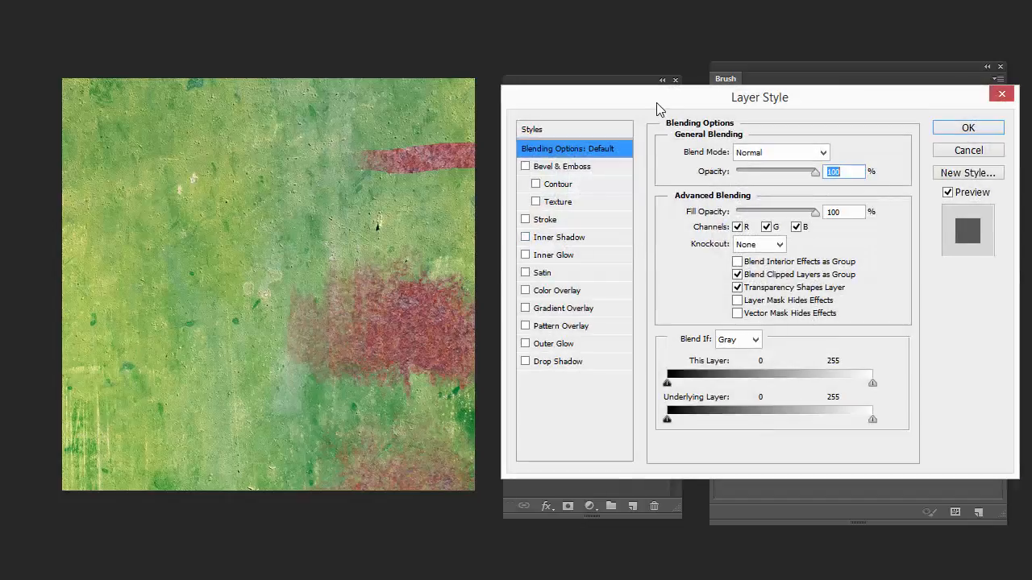
{"action": "left_click_drag", "start_coordinate": [657, 109], "coordinate": [652, 111]}
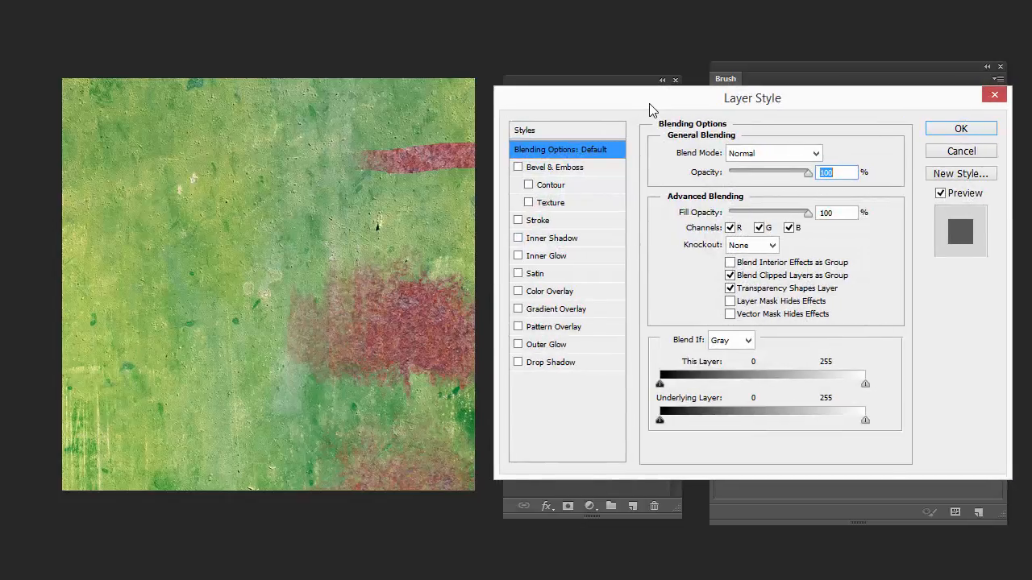
{"action": "left_click", "coordinate": [519, 167]}
{"action": "left_click", "coordinate": [583, 166]}
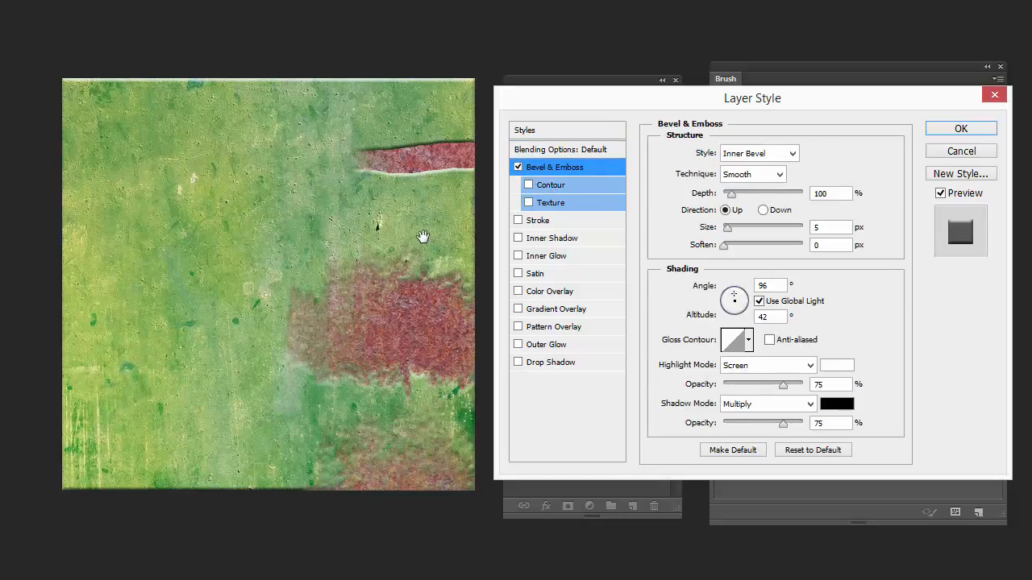
{"action": "left_click", "coordinate": [763, 210]}
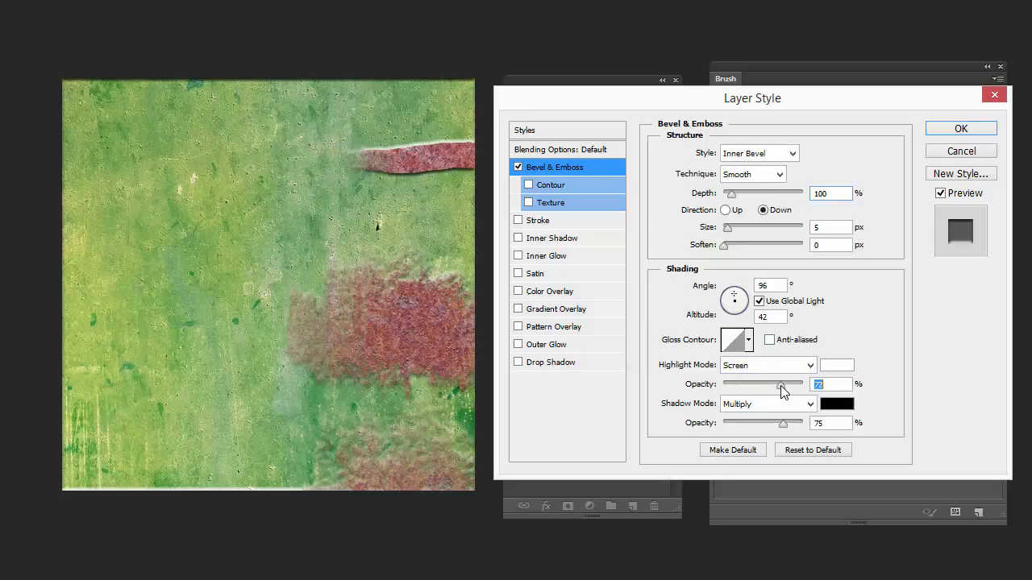
- Set the bevel's highlight opacity to 45% and its highlight mode to Vivid Light
{"action": "left_click_drag", "start_coordinate": [784, 385], "coordinate": [761, 384]}
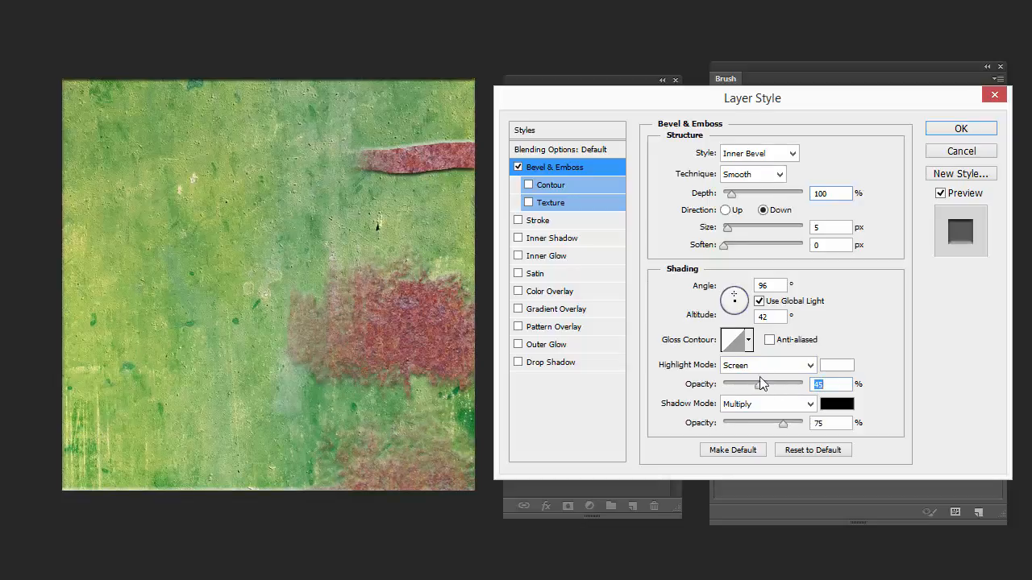
{"action": "left_click", "coordinate": [755, 365]}
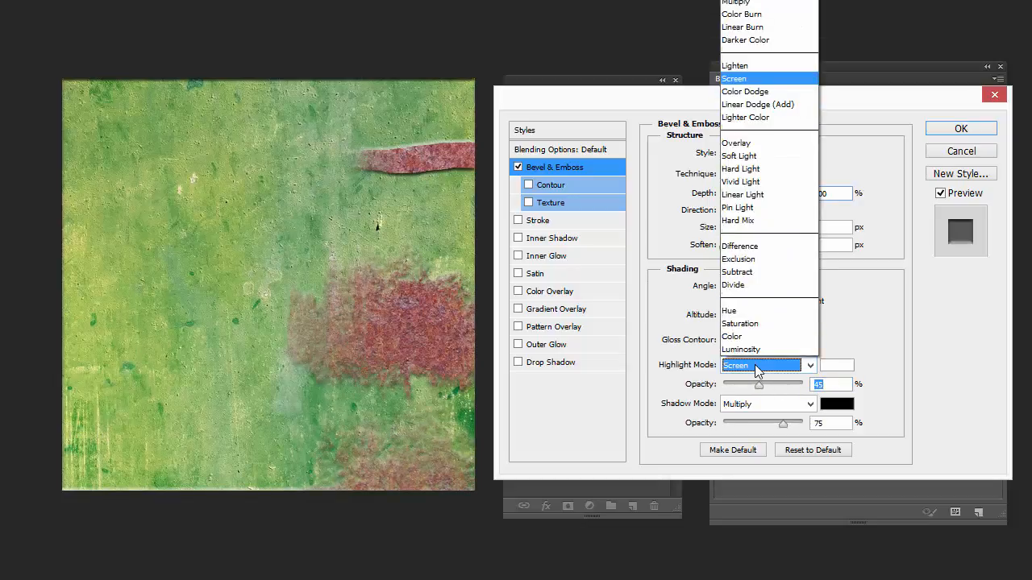
{"action": "left_click", "coordinate": [776, 182]}
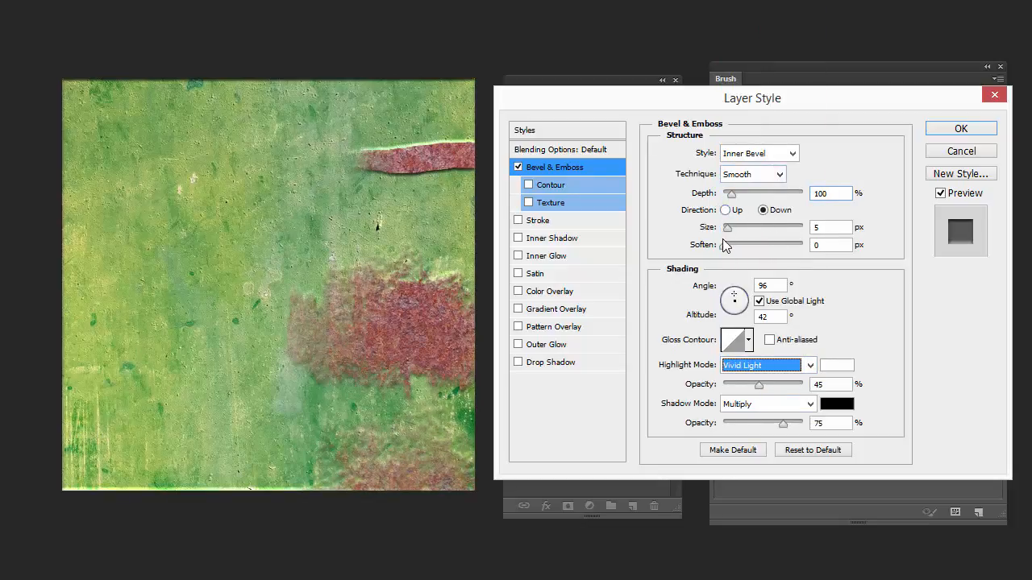
- Set the bevel's size to 16 px, shadow opacity to 0% and light angle to 111°
{"action": "left_click_drag", "start_coordinate": [730, 232], "coordinate": [733, 225]}
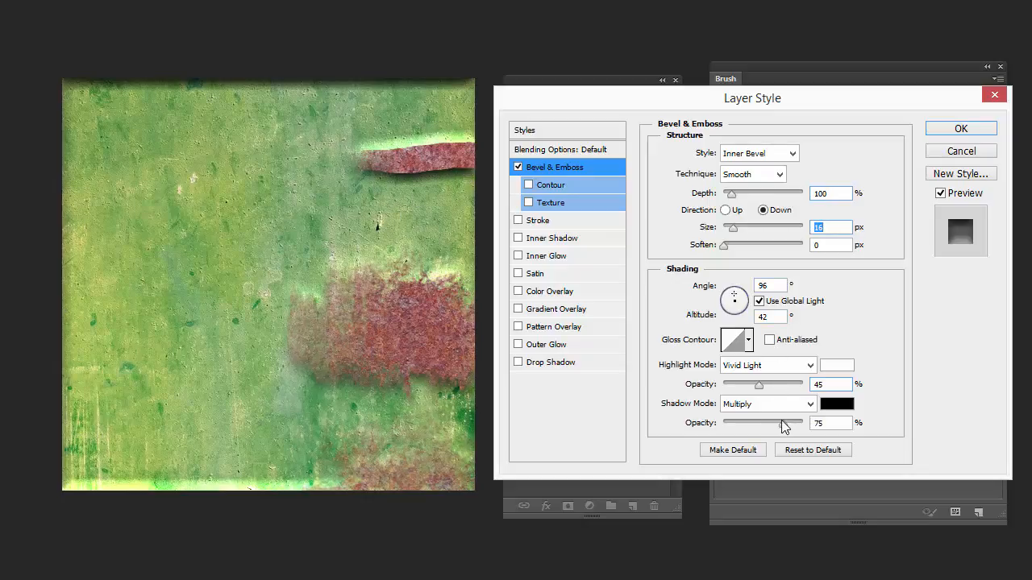
{"action": "left_click_drag", "start_coordinate": [782, 426], "coordinate": [685, 424]}
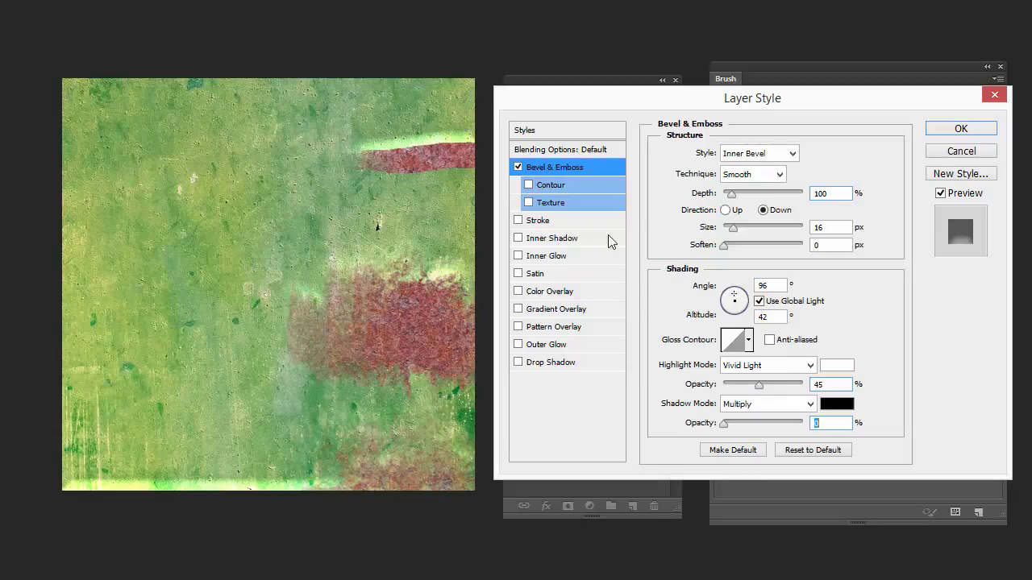
{"action": "left_click_drag", "start_coordinate": [734, 300], "coordinate": [733, 300]}
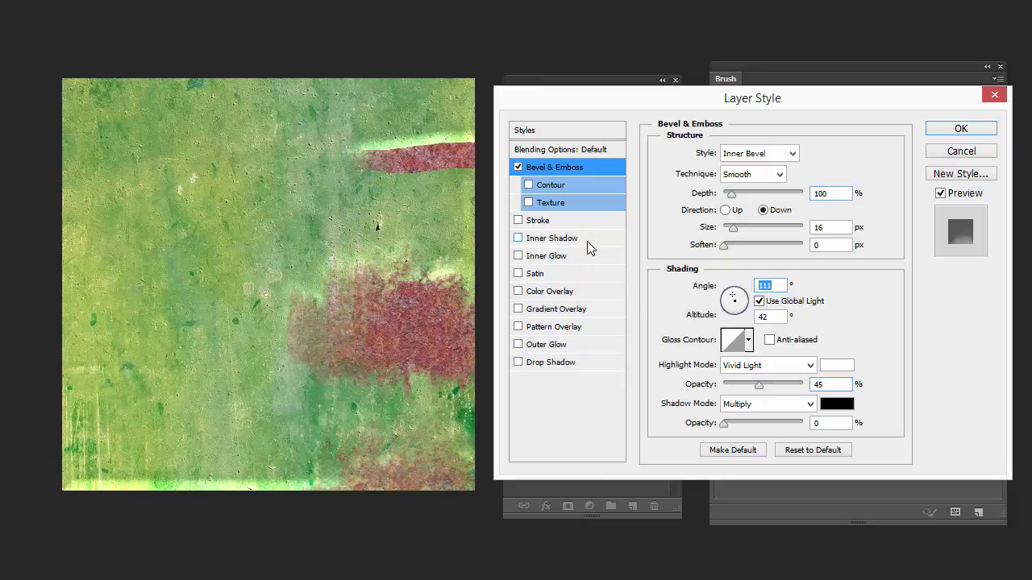
- Add an Inner Shadow with a distance of 1 px, a white (ffffff) color and the Vivid Light blend mode
{"action": "left_click", "coordinate": [529, 238]}
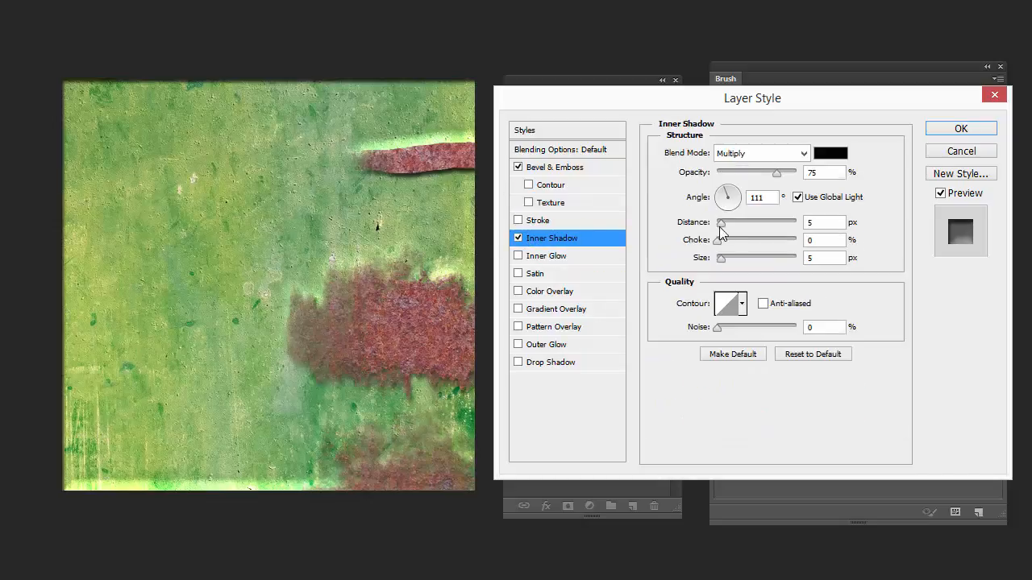
{"action": "mouse_move", "coordinate": [722, 222]}
{"action": "left_mouse_down"}
{"action": "mouse_move", "coordinate": [782, 229]}
{"action": "mouse_move", "coordinate": [718, 239]}
{"action": "left_mouse_up"}
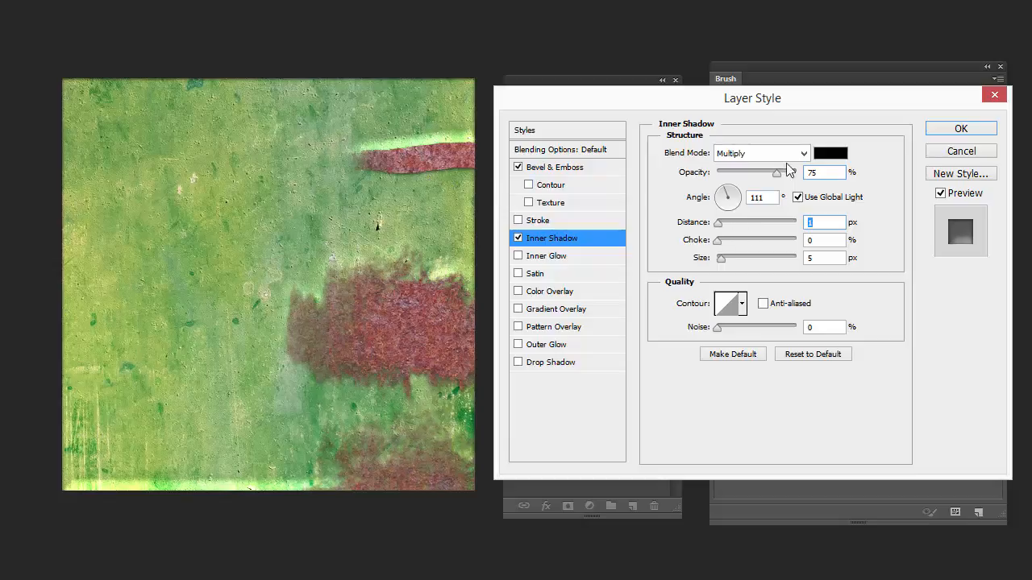
{"action": "left_click", "coordinate": [828, 155]}
{"action": "left_click", "coordinate": [690, 107]}
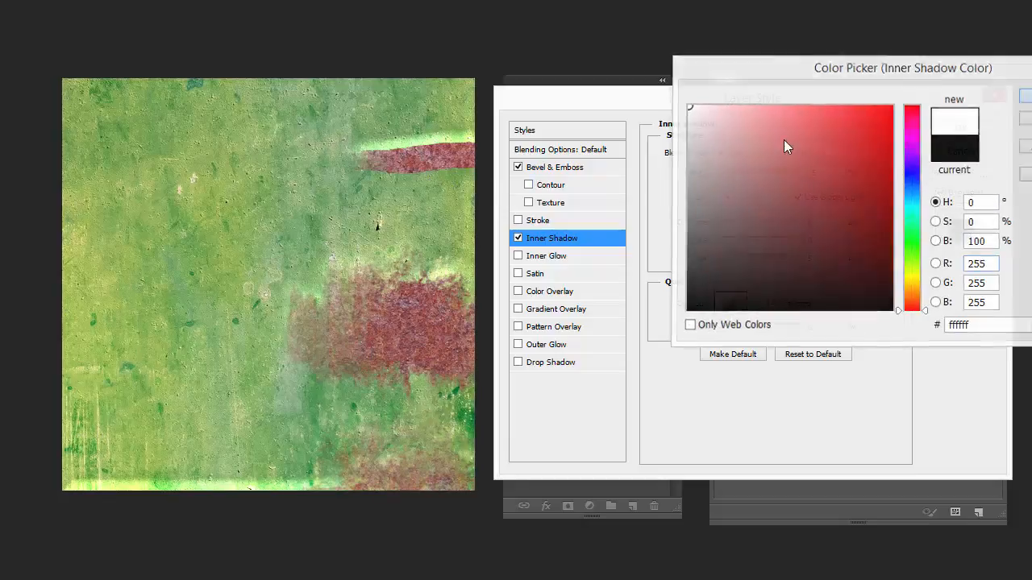
{"action": "key", "text": "Return"}
{"action": "left_click", "coordinate": [796, 153]}
{"action": "left_click", "coordinate": [753, 396]}
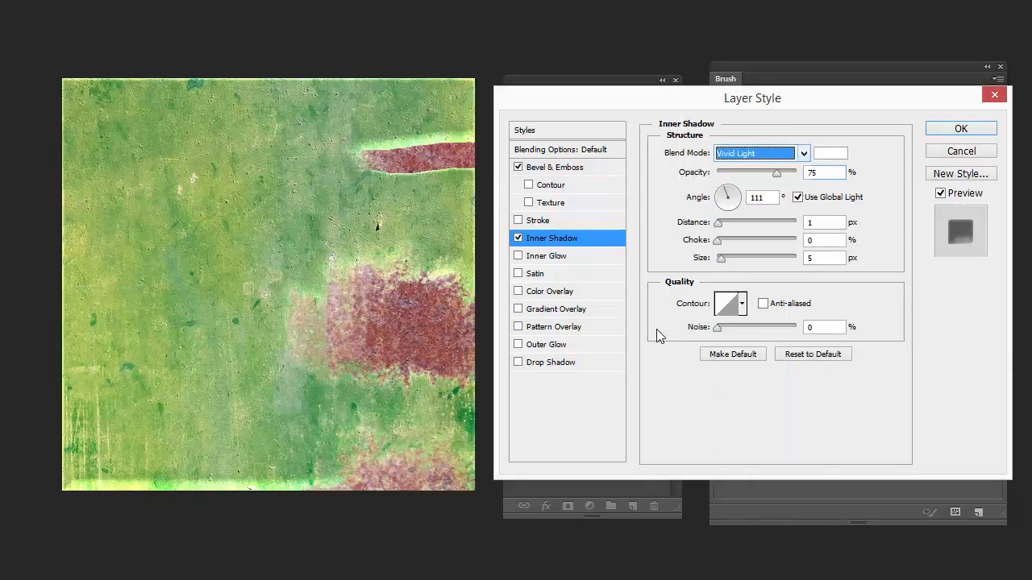
- Try an inner shadow distance of 2 px, return it to 1 px, and set the shadow's size to 4 px
{"action": "double_click", "coordinate": [831, 225]}
{"action": "type", "text": "2"}
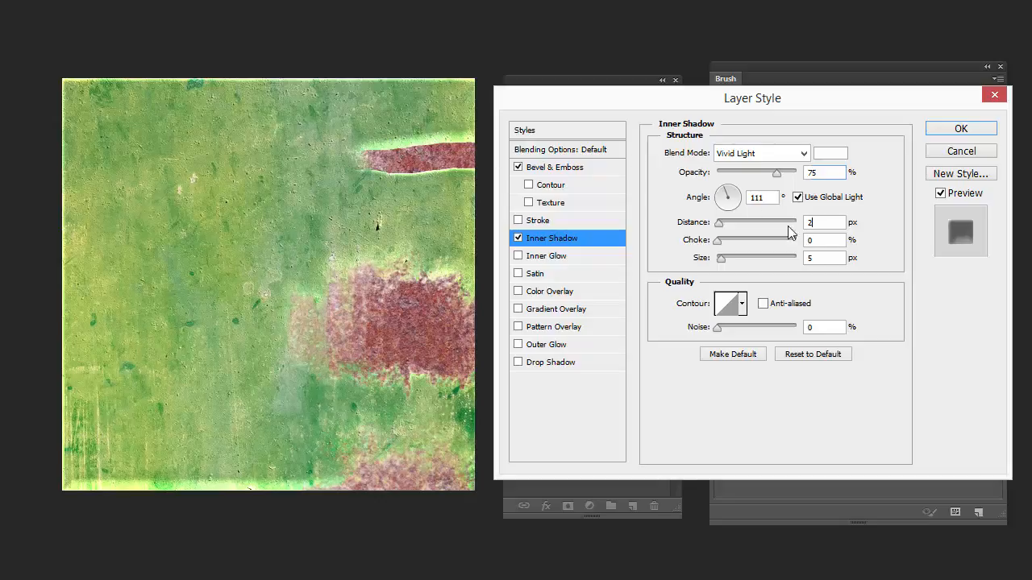
{"action": "type", "text": "1"}
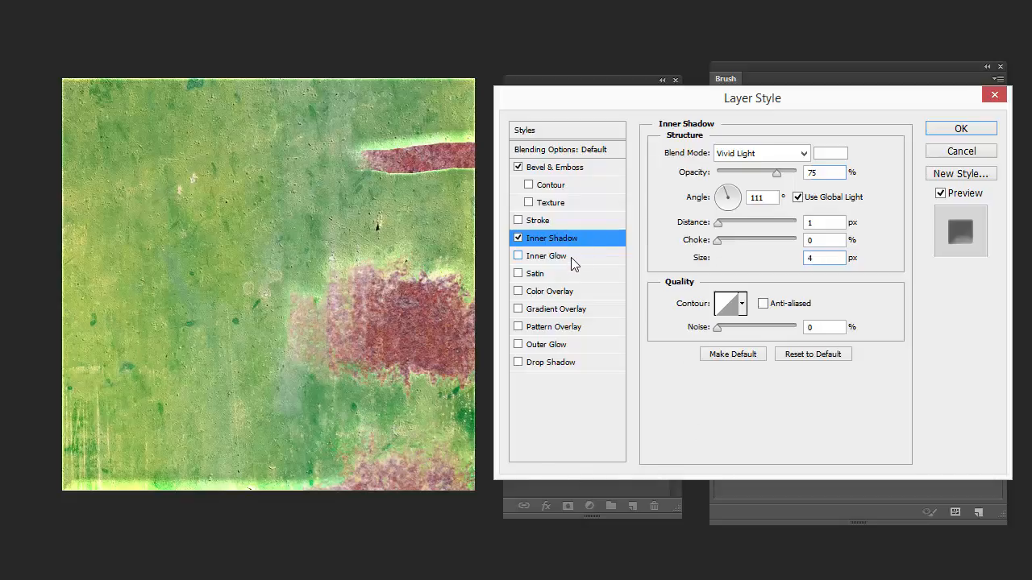
- Add an Inner Glow to the MetalPaint layer and set its color to black (000000)
{"action": "left_click", "coordinate": [518, 255]}
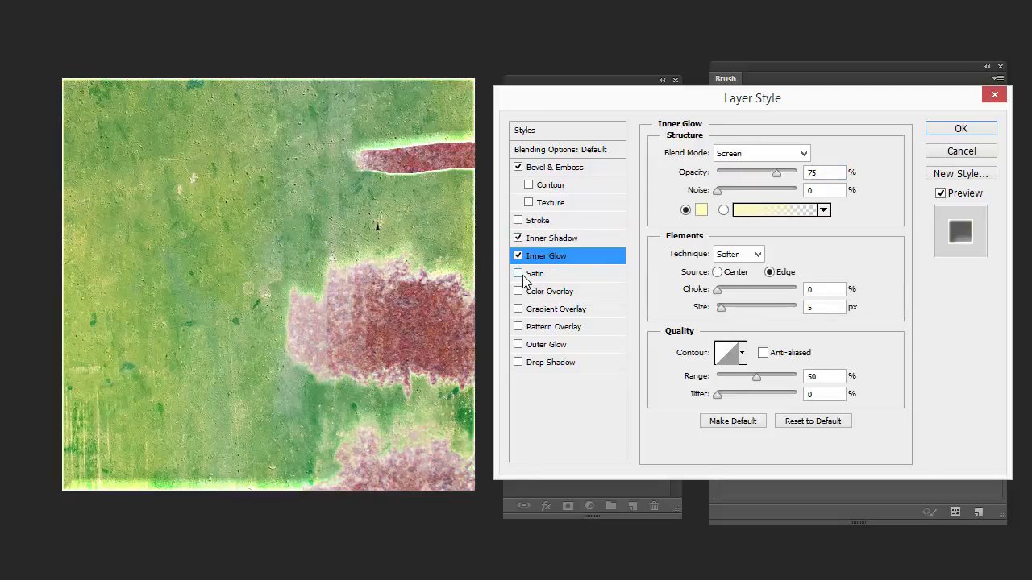
{"action": "left_click", "coordinate": [701, 211]}
{"action": "left_click_drag", "start_coordinate": [701, 300], "coordinate": [682, 343]}
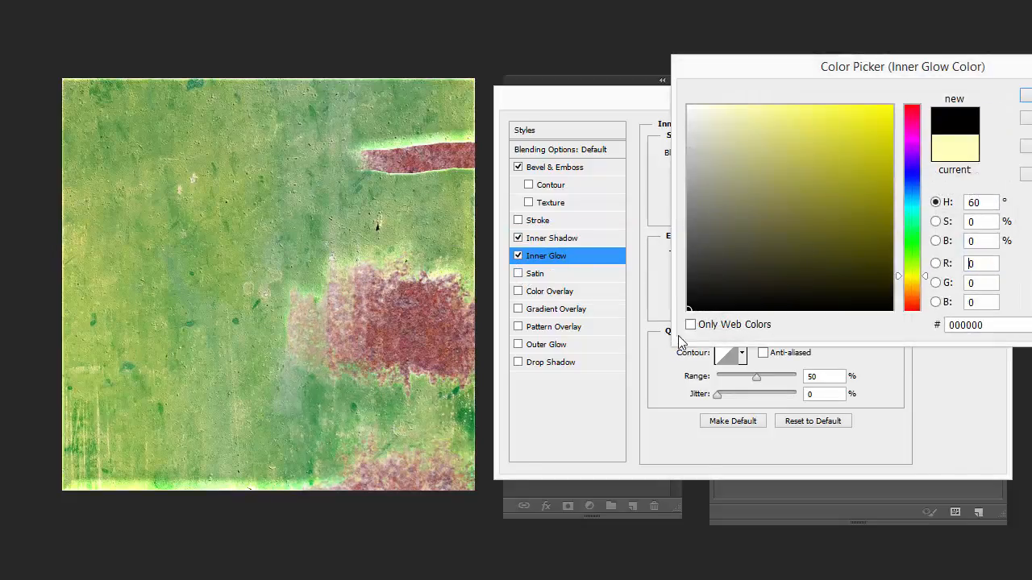
{"action": "key", "text": "Return"}
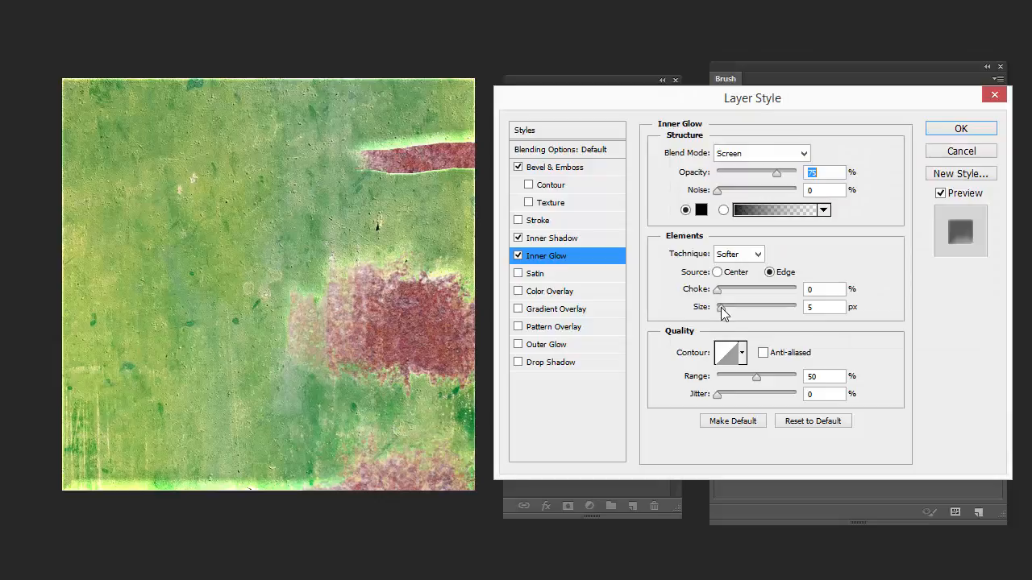
- Set the inner glow's blend mode to Multiply, its size to 27 px and its opacity to 29%
{"action": "left_click_drag", "start_coordinate": [724, 307], "coordinate": [739, 313]}
{"action": "left_click", "coordinate": [753, 156]}
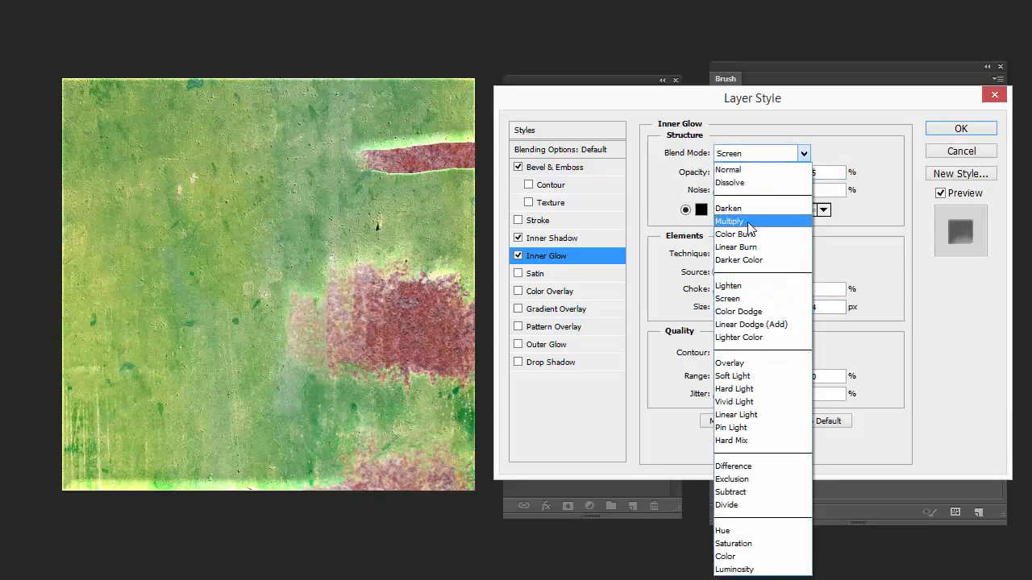
{"action": "left_click", "coordinate": [747, 222]}
{"action": "left_click_drag", "start_coordinate": [738, 308], "coordinate": [730, 315]}
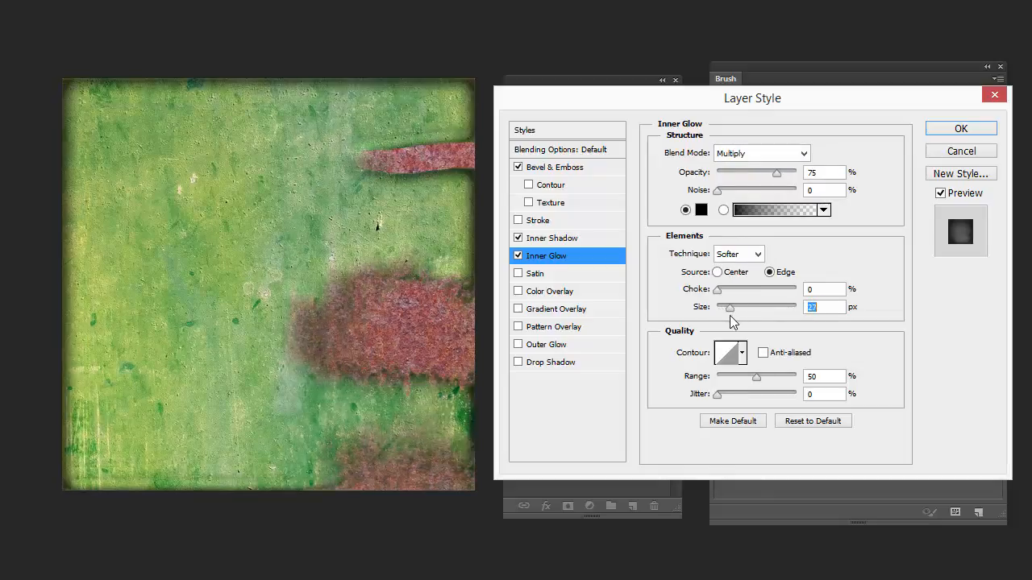
{"action": "left_click_drag", "start_coordinate": [772, 184], "coordinate": [737, 181]}
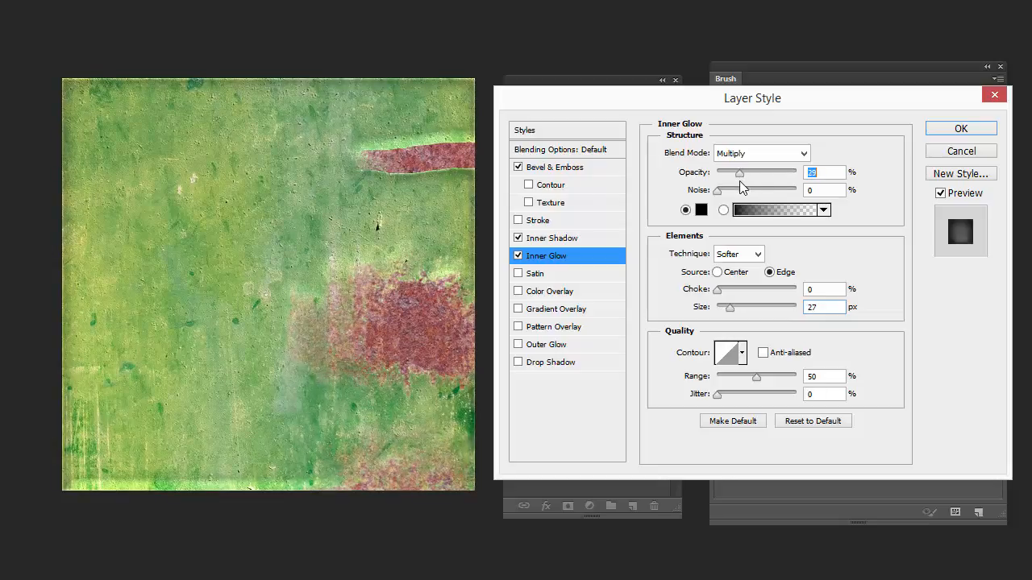
{"action": "left_click_drag", "start_coordinate": [739, 180], "coordinate": [739, 180]}
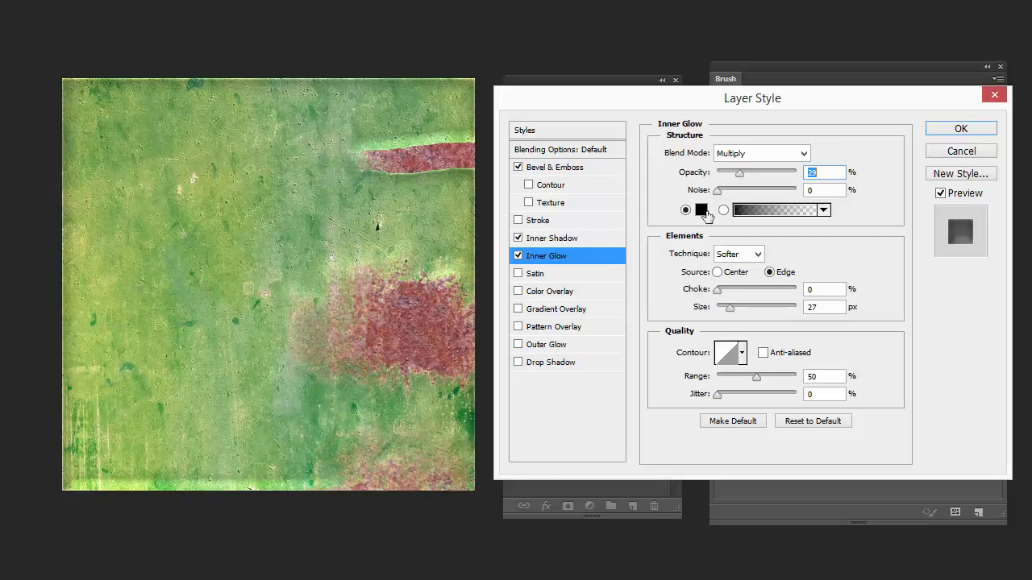
- Sample a rust red (954a4f) from the canvas as the inner glow color and set its blend mode to Normal
{"action": "left_click", "coordinate": [700, 211]}
{"action": "left_click", "coordinate": [453, 153]}
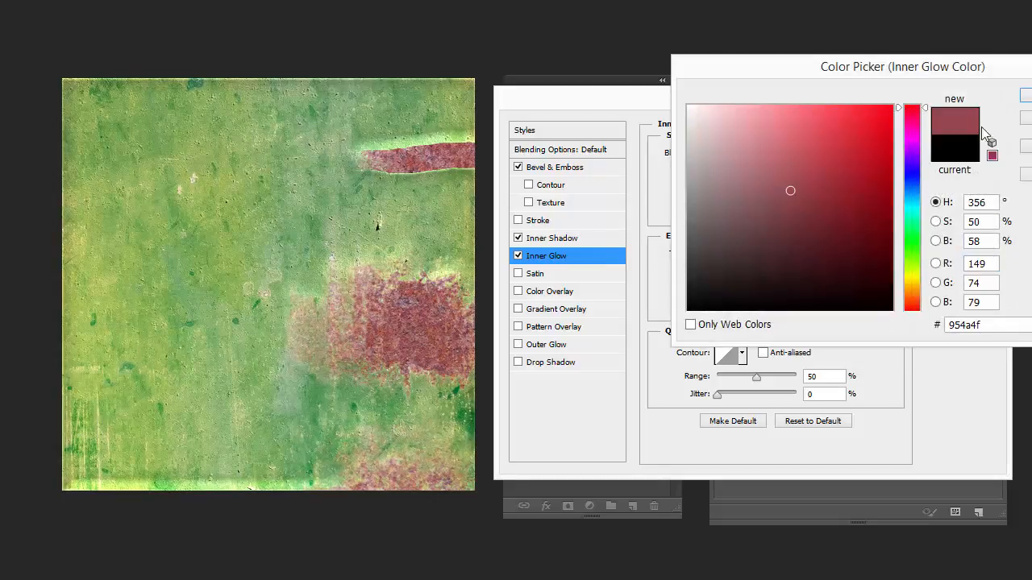
{"action": "key", "text": "Return"}
{"action": "left_click", "coordinate": [748, 153]}
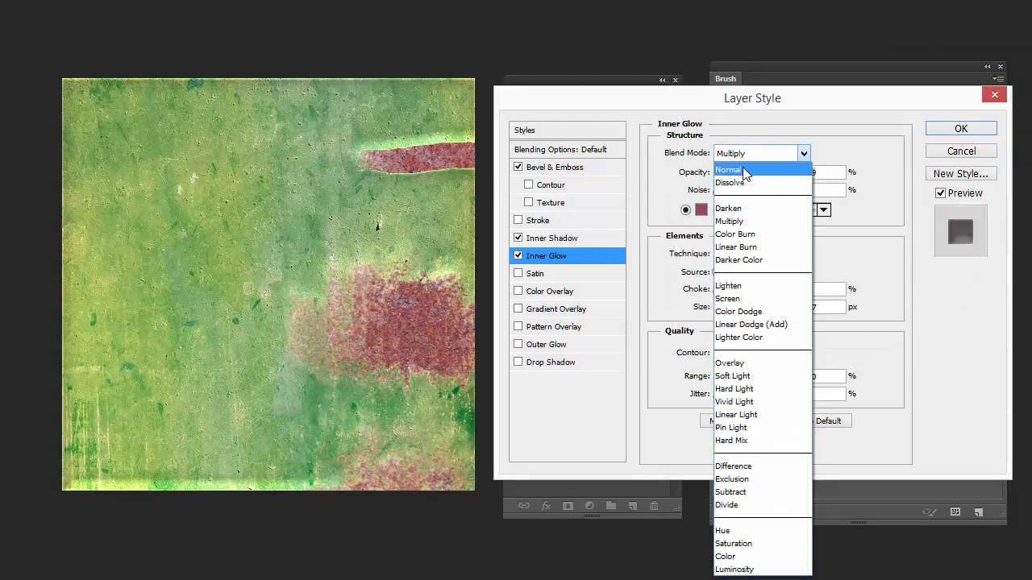
{"action": "left_click", "coordinate": [742, 167]}
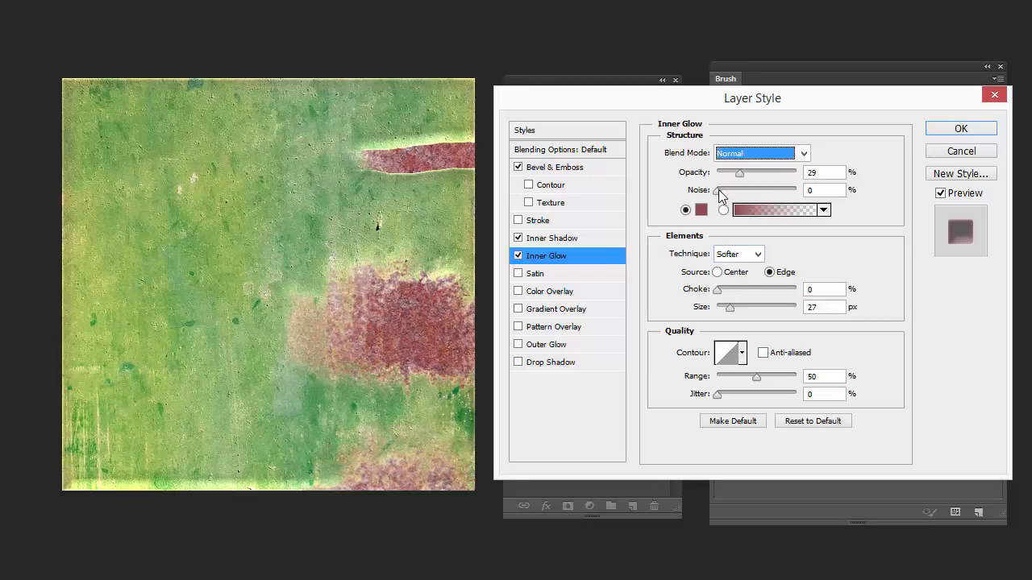
- Set the inner glow's opacity to 50%, noise to 33%, choke to 3% and size to 24 px
{"action": "left_click_drag", "start_coordinate": [718, 189], "coordinate": [757, 173]}
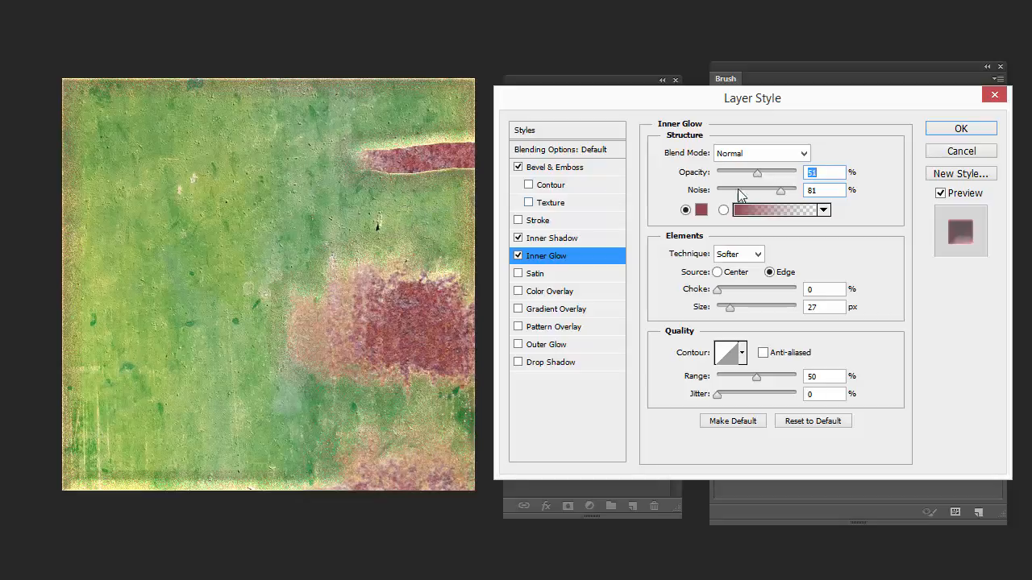
{"action": "left_click_drag", "start_coordinate": [781, 197], "coordinate": [758, 194]}
{"action": "mouse_move", "coordinate": [718, 290]}
{"action": "left_mouse_down"}
{"action": "mouse_move", "coordinate": [735, 292]}
{"action": "mouse_move", "coordinate": [724, 315]}
{"action": "mouse_move", "coordinate": [722, 293]}
{"action": "left_mouse_up"}
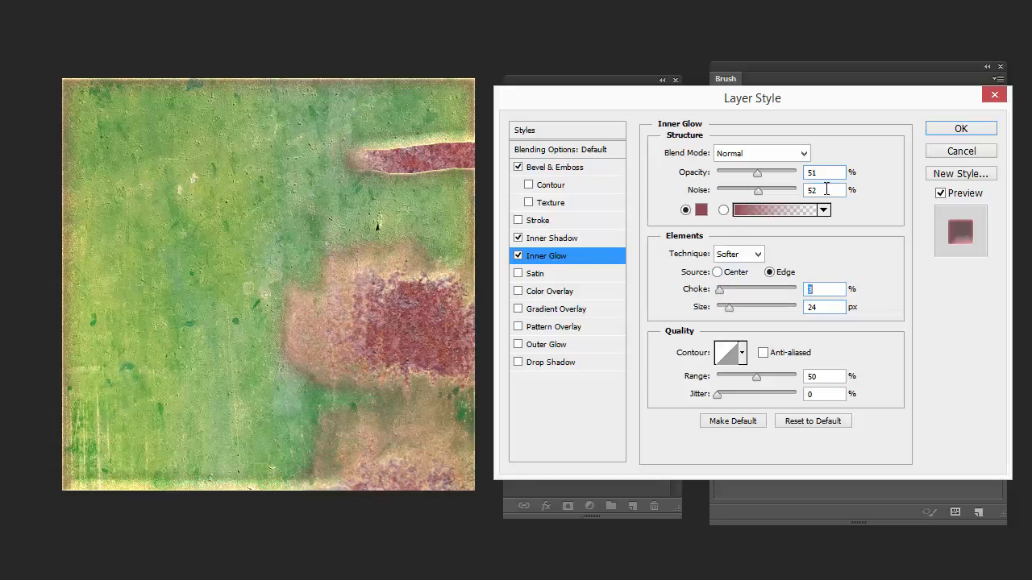
{"action": "left_click", "coordinate": [756, 172]}
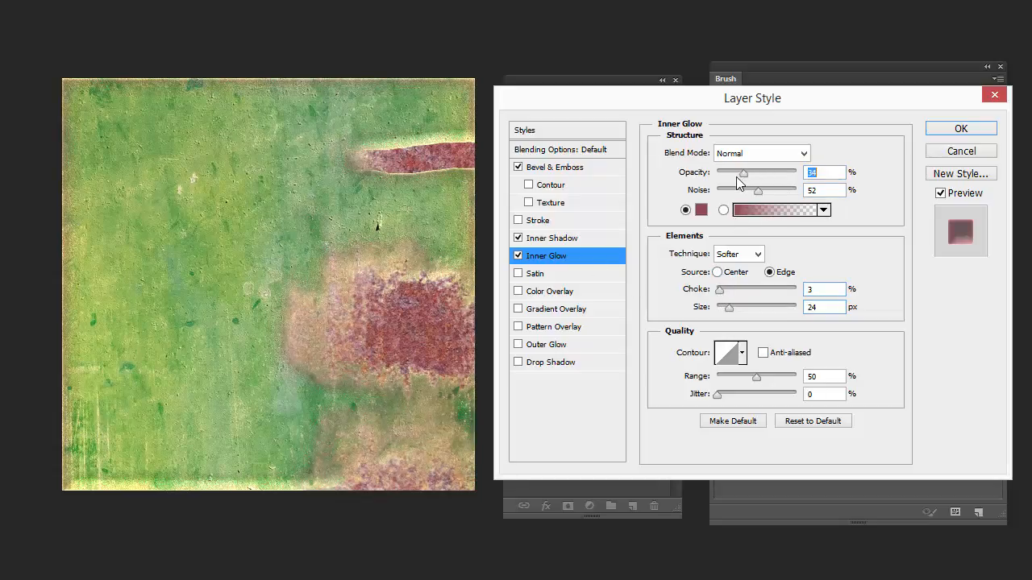
{"action": "left_click_drag", "start_coordinate": [756, 189], "coordinate": [764, 224]}
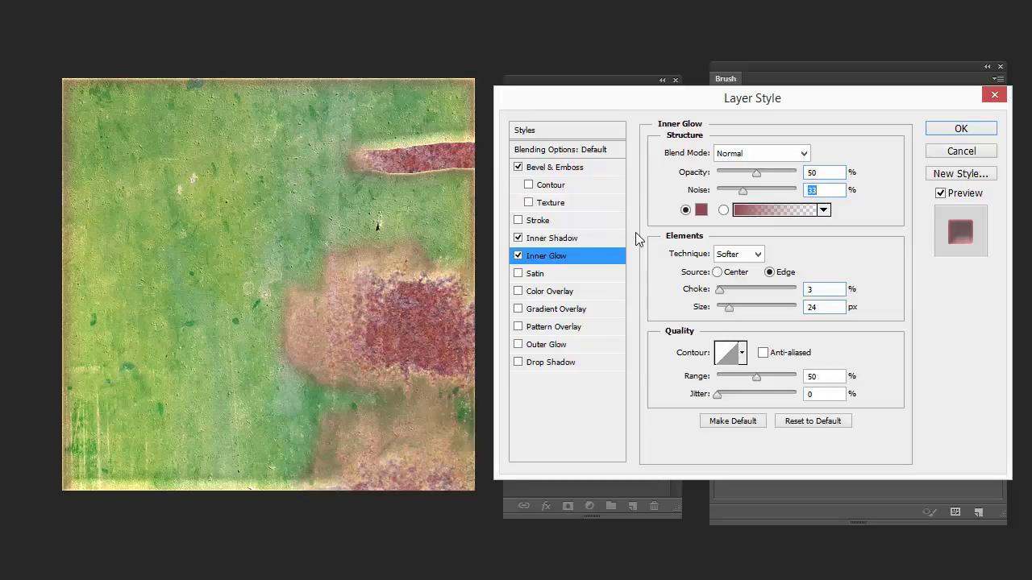
- Add an Outer Glow with the Multiply blend mode and a black (000000) color
{"action": "left_click", "coordinate": [517, 347]}
{"action": "left_click", "coordinate": [555, 346]}
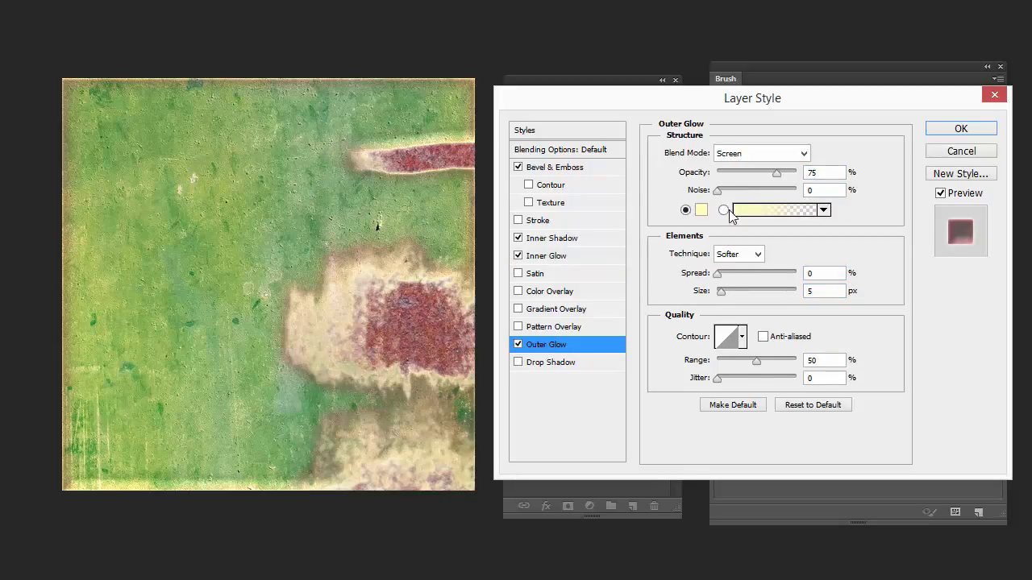
{"action": "left_click", "coordinate": [774, 157]}
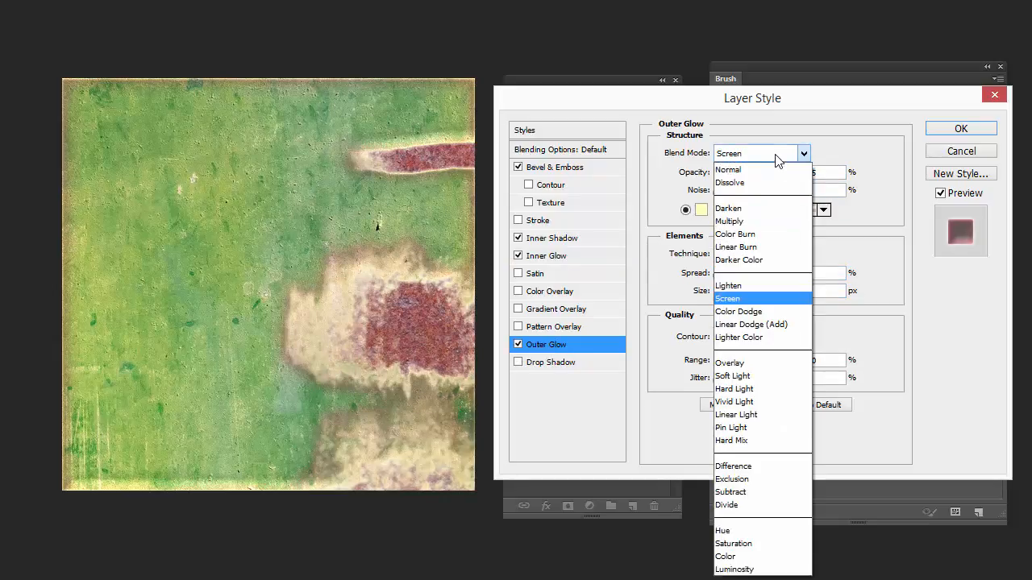
{"action": "left_click", "coordinate": [733, 222]}
{"action": "left_click", "coordinate": [699, 210]}
{"action": "left_click_drag", "start_coordinate": [700, 211], "coordinate": [701, 375]}
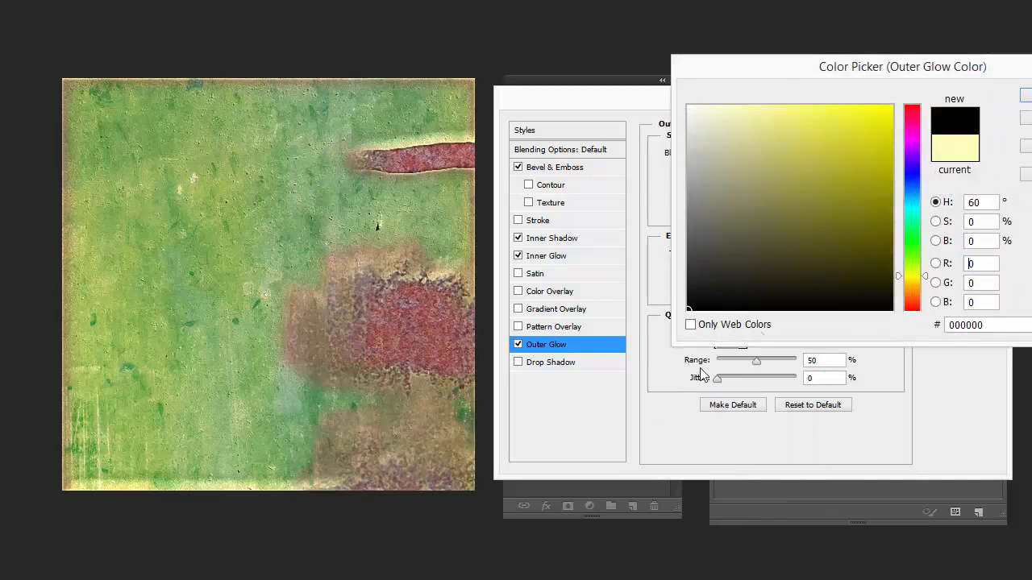
{"action": "key", "text": "Return"}
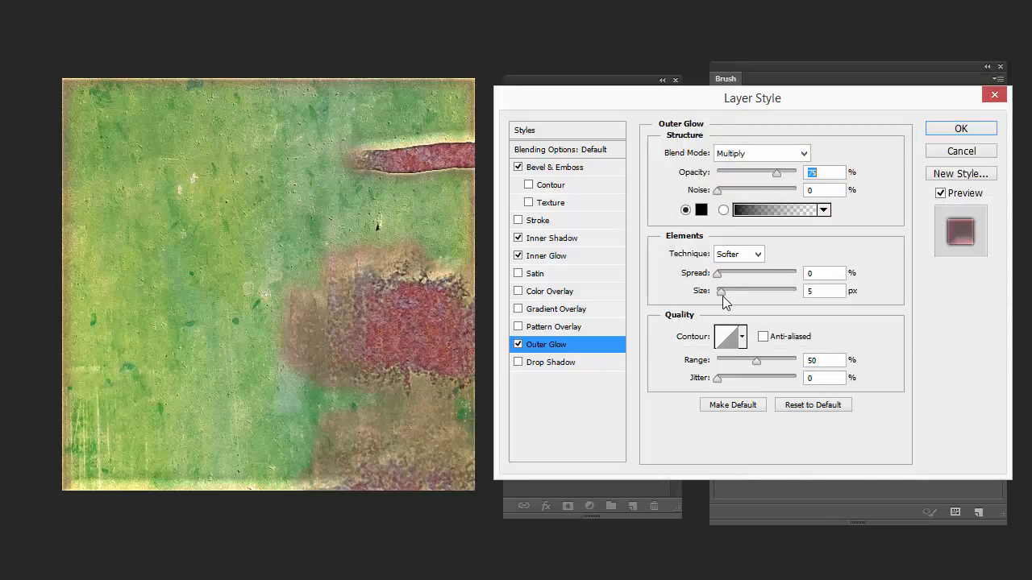
- Set the outer glow's opacity to 14% and its size to 13 px
{"action": "left_click_drag", "start_coordinate": [723, 298], "coordinate": [735, 301]}
{"action": "left_click_drag", "start_coordinate": [773, 176], "coordinate": [730, 174]}
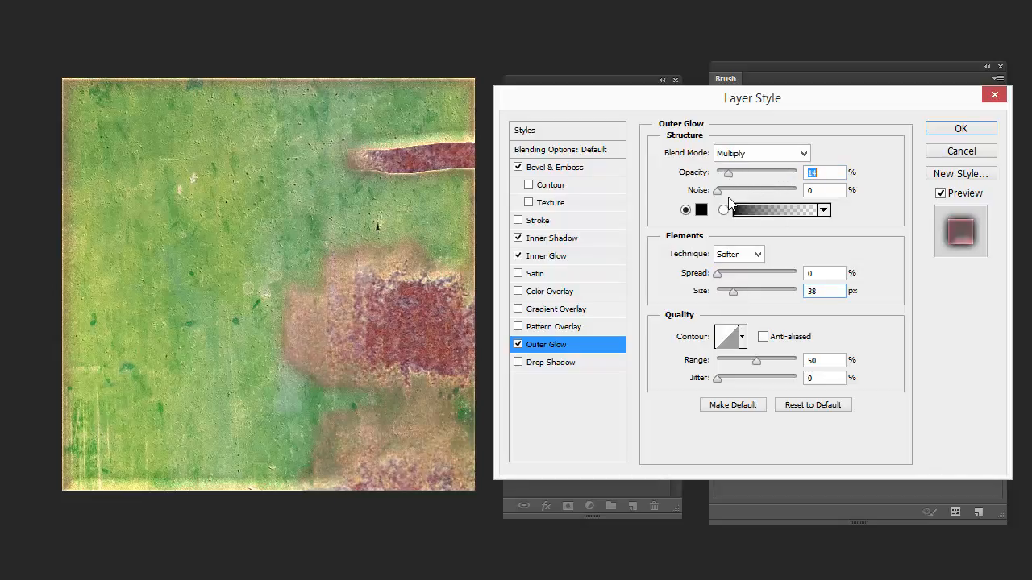
{"action": "left_click_drag", "start_coordinate": [736, 301], "coordinate": [724, 301]}
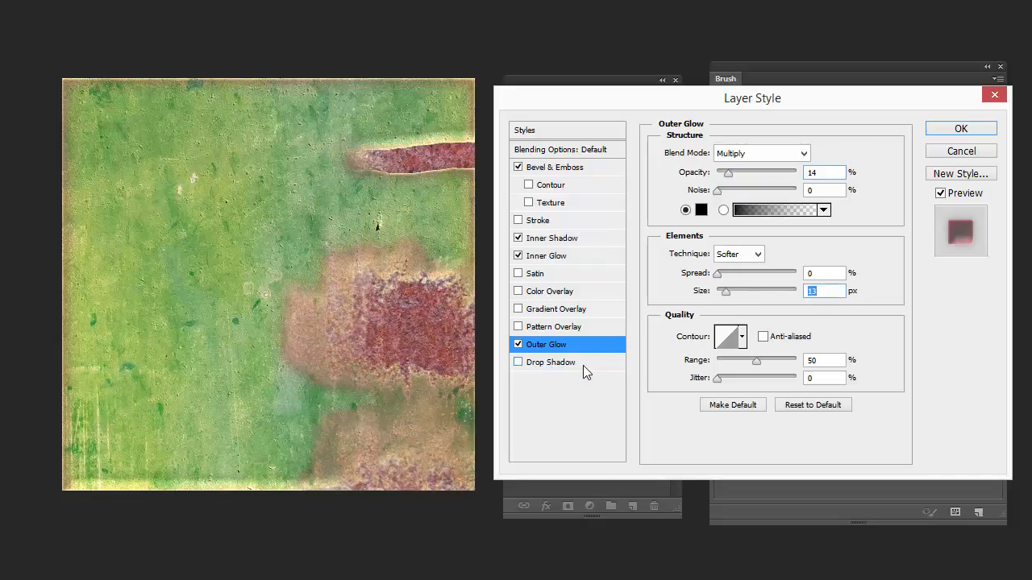
- Add a Drop Shadow with a distance of 2 px, adjust its size slightly, and apply the layer style
{"action": "left_click", "coordinate": [531, 367]}
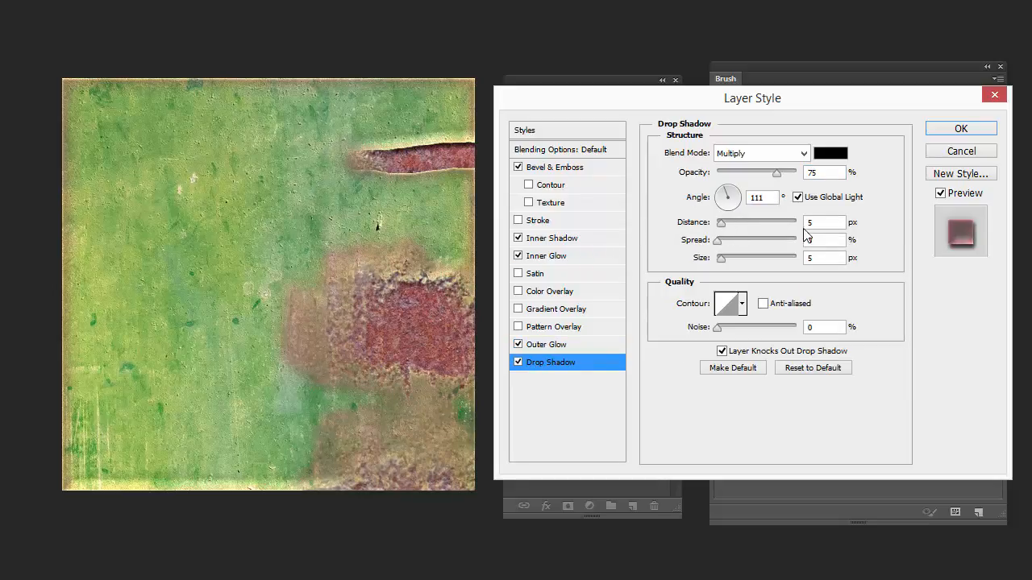
{"action": "left_click_drag", "start_coordinate": [719, 227], "coordinate": [714, 230]}
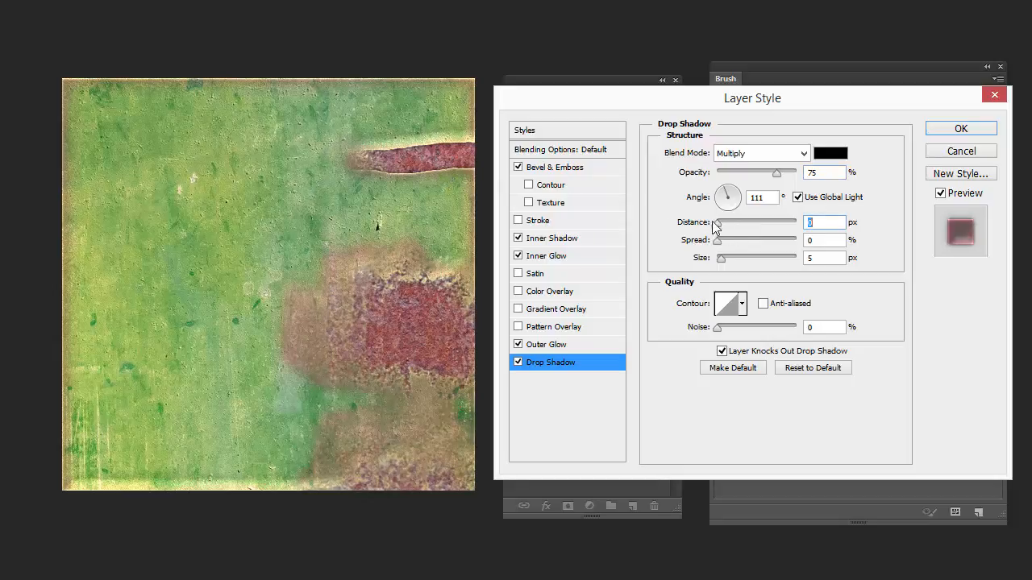
{"action": "left_click_drag", "start_coordinate": [719, 222], "coordinate": [716, 227]}
{"action": "type", "text": "2"}
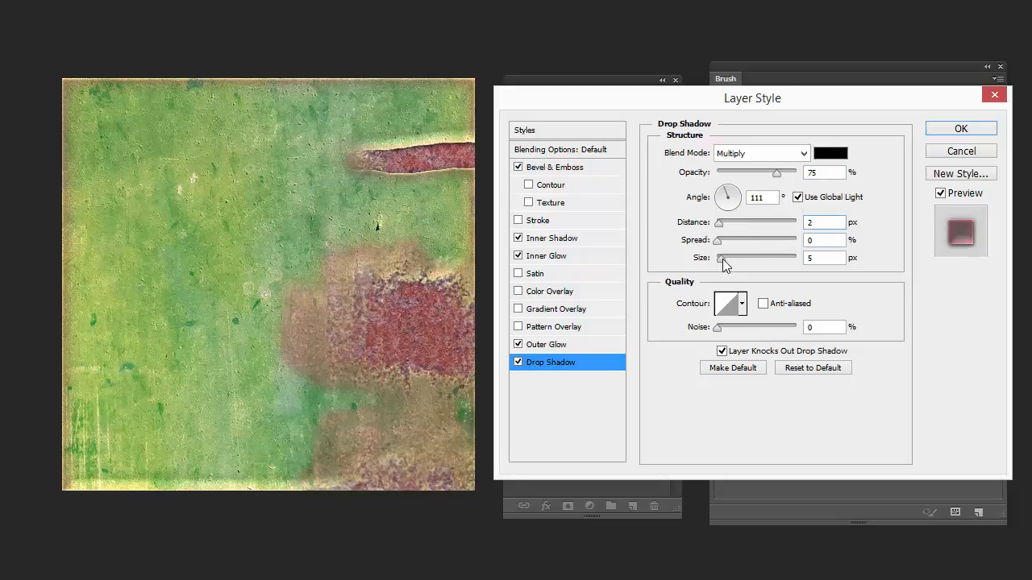
{"action": "left_click_drag", "start_coordinate": [722, 259], "coordinate": [724, 260]}
{"action": "left_click", "coordinate": [960, 130]}
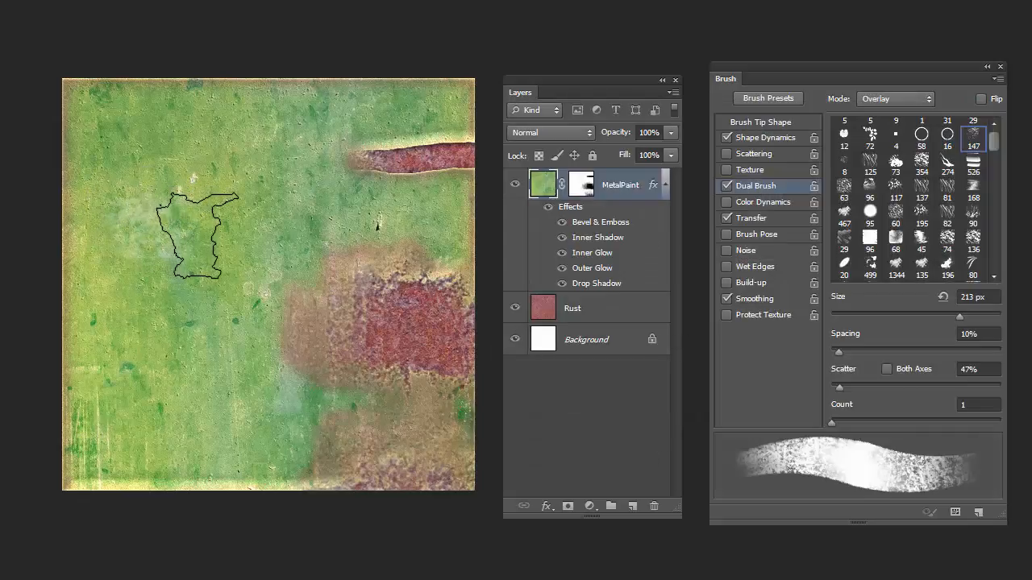
- Paint on the MetalPaint layer's mask with a 121 px brush to wear away an irregular patch in the upper middle of the canvas
{"action": "mouse_move", "coordinate": [265, 265]}
{"action": "left_mouse_down"}
{"action": "mouse_move", "coordinate": [161, 235]}
{"action": "mouse_move", "coordinate": [182, 254]}
{"action": "mouse_move", "coordinate": [266, 248]}
{"action": "left_mouse_up"}
{"action": "key", "text": "ctrl+z"}
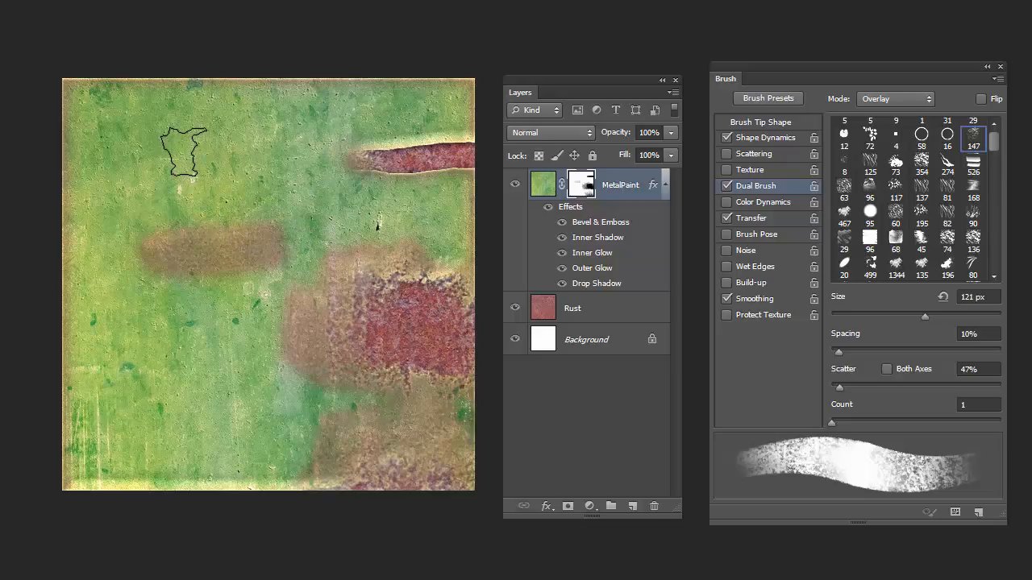
{"action": "left_click_drag", "start_coordinate": [184, 152], "coordinate": [193, 239]}
{"action": "mouse_move", "coordinate": [258, 137]}
{"action": "left_mouse_down"}
{"action": "mouse_move", "coordinate": [243, 226]}
{"action": "mouse_move", "coordinate": [288, 219]}
{"action": "mouse_move", "coordinate": [267, 310]}
{"action": "mouse_move", "coordinate": [223, 305]}
{"action": "mouse_move", "coordinate": [221, 339]}
{"action": "mouse_move", "coordinate": [257, 302]}
{"action": "mouse_move", "coordinate": [273, 368]}
{"action": "left_mouse_up"}
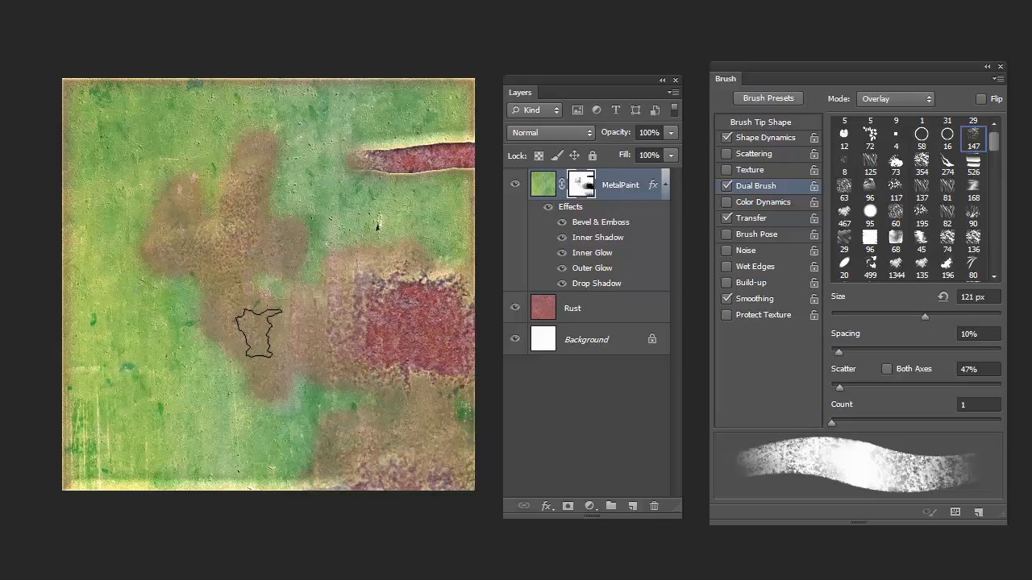
{"action": "left_click", "coordinate": [232, 240]}
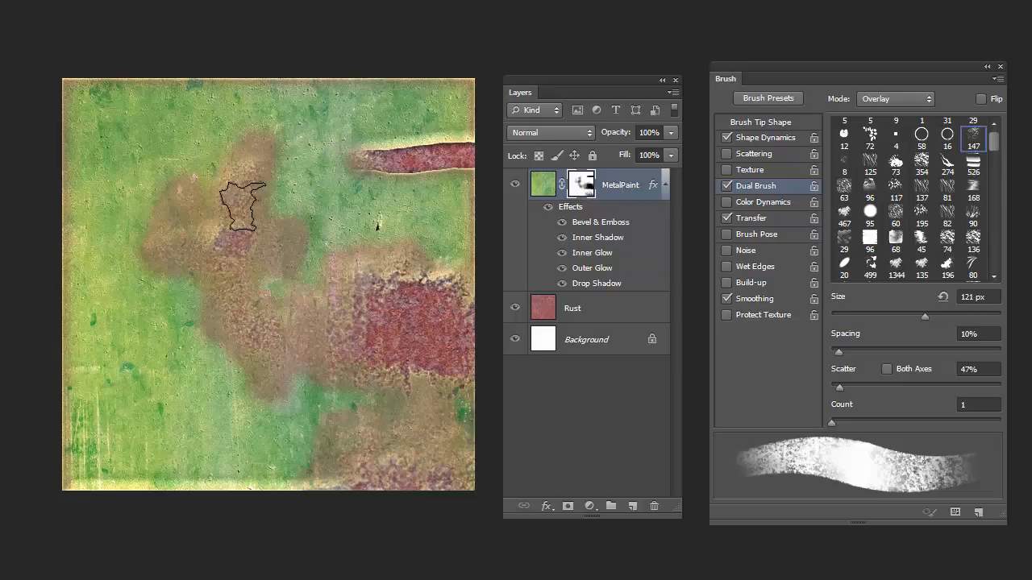
{"action": "mouse_move", "coordinate": [231, 207]}
{"action": "left_mouse_down"}
{"action": "mouse_move", "coordinate": [231, 249]}
{"action": "mouse_move", "coordinate": [242, 193]}
{"action": "mouse_move", "coordinate": [239, 278]}
{"action": "mouse_move", "coordinate": [236, 242]}
{"action": "mouse_move", "coordinate": [220, 299]}
{"action": "mouse_move", "coordinate": [216, 258]}
{"action": "left_mouse_up"}
{"action": "mouse_move", "coordinate": [193, 224]}
{"action": "left_mouse_down"}
{"action": "mouse_move", "coordinate": [229, 277]}
{"action": "mouse_move", "coordinate": [250, 262]}
{"action": "mouse_move", "coordinate": [240, 260]}
{"action": "mouse_move", "coordinate": [241, 284]}
{"action": "left_mouse_up"}
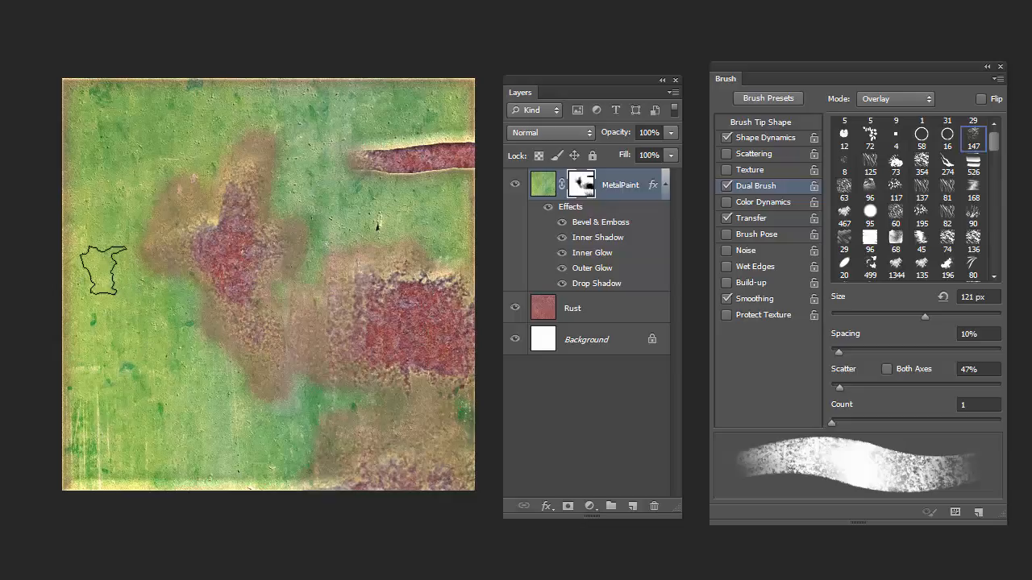
- Mask out a wide diagonal strip across the canvas's lower left and add a thin crack off its upper edge with a 24 px brush
{"action": "mouse_move", "coordinate": [92, 288]}
{"action": "left_mouse_down"}
{"action": "mouse_move", "coordinate": [126, 358]}
{"action": "mouse_move", "coordinate": [169, 374]}
{"action": "mouse_move", "coordinate": [169, 404]}
{"action": "mouse_move", "coordinate": [233, 429]}
{"action": "mouse_move", "coordinate": [282, 472]}
{"action": "left_mouse_up"}
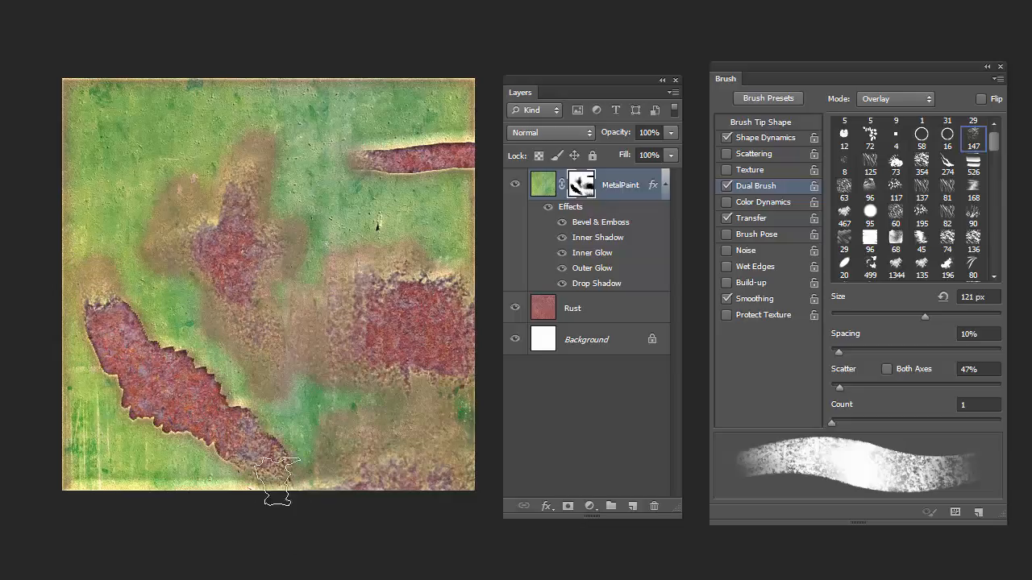
{"action": "left_click_drag", "start_coordinate": [232, 392], "coordinate": [201, 411]}
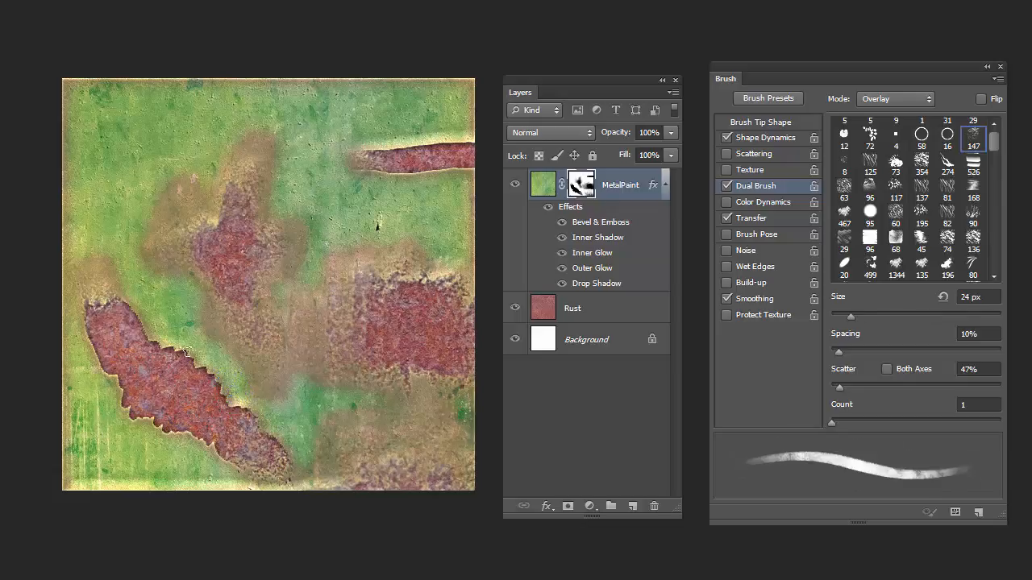
{"action": "mouse_move", "coordinate": [181, 357]}
{"action": "left_mouse_down"}
{"action": "mouse_move", "coordinate": [222, 312]}
{"action": "mouse_move", "coordinate": [240, 304]}
{"action": "mouse_move", "coordinate": [233, 330]}
{"action": "mouse_move", "coordinate": [224, 332]}
{"action": "mouse_move", "coordinate": [231, 306]}
{"action": "mouse_move", "coordinate": [211, 338]}
{"action": "mouse_move", "coordinate": [225, 315]}
{"action": "mouse_move", "coordinate": [235, 318]}
{"action": "mouse_move", "coordinate": [231, 298]}
{"action": "mouse_move", "coordinate": [247, 324]}
{"action": "mouse_move", "coordinate": [215, 270]}
{"action": "mouse_move", "coordinate": [226, 288]}
{"action": "mouse_move", "coordinate": [265, 300]}
{"action": "left_mouse_up"}
- Enlarge the brush to 95 px and paint back the lower part of the central rust patch on the mask
{"action": "key", "text": "bracketright"}
{"action": "key", "text": "bracketright"}
{"action": "key", "text": "bracketright"}
{"action": "key", "text": "bracketright"}
{"action": "key", "text": "bracketright"}
{"action": "key", "text": "bracketright"}
{"action": "key", "text": "bracketright"}
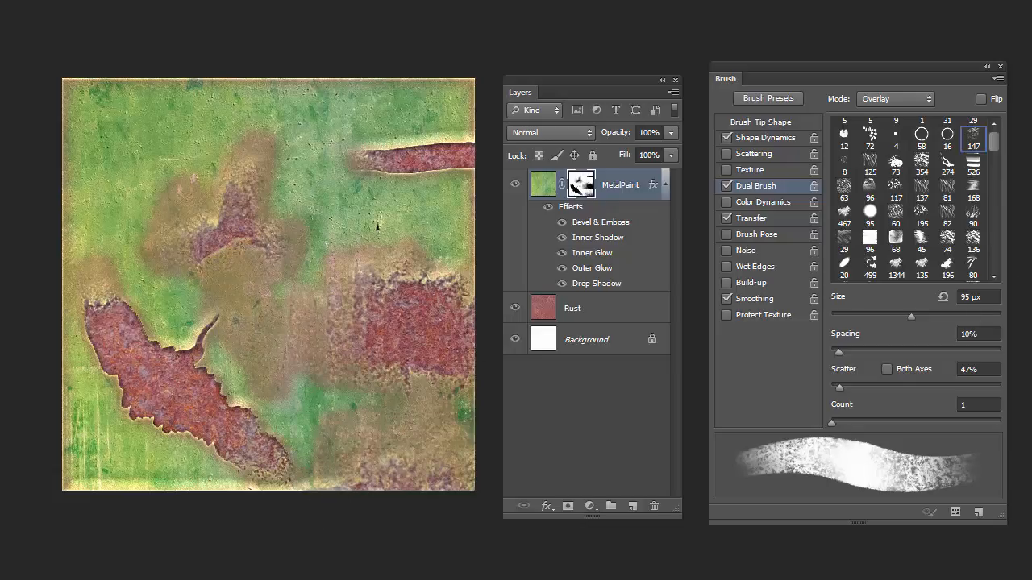
- Try a hue shift of +128 on the MetalPaint layer's image with Hue/Saturation
{"action": "left_click", "coordinate": [552, 185]}
{"action": "key", "text": "ctrl+i"}
{"action": "key", "text": "ctrl+z"}
{"action": "key", "text": "ctrl+u"}
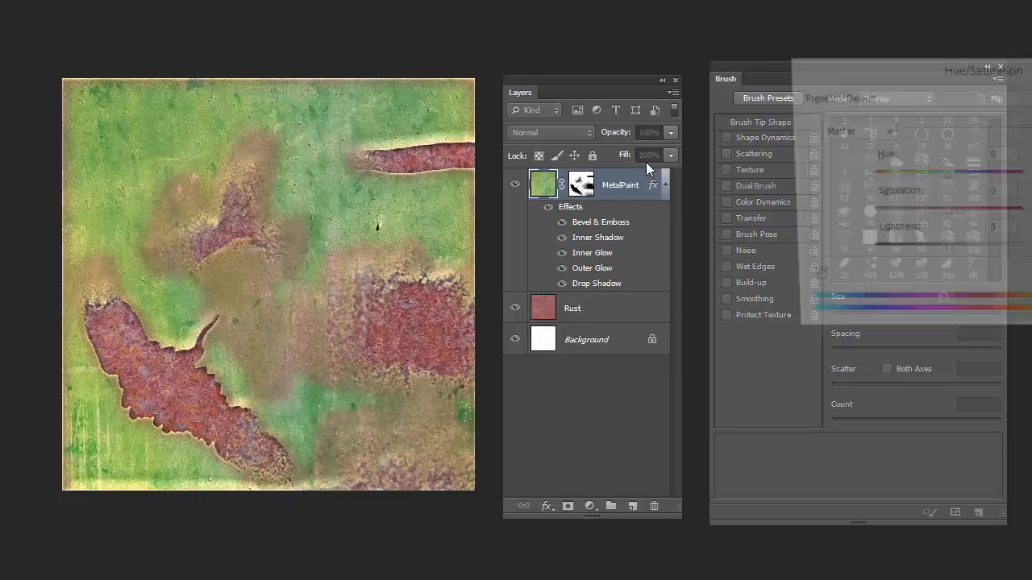
{"action": "left_click_drag", "start_coordinate": [945, 176], "coordinate": [1012, 179]}
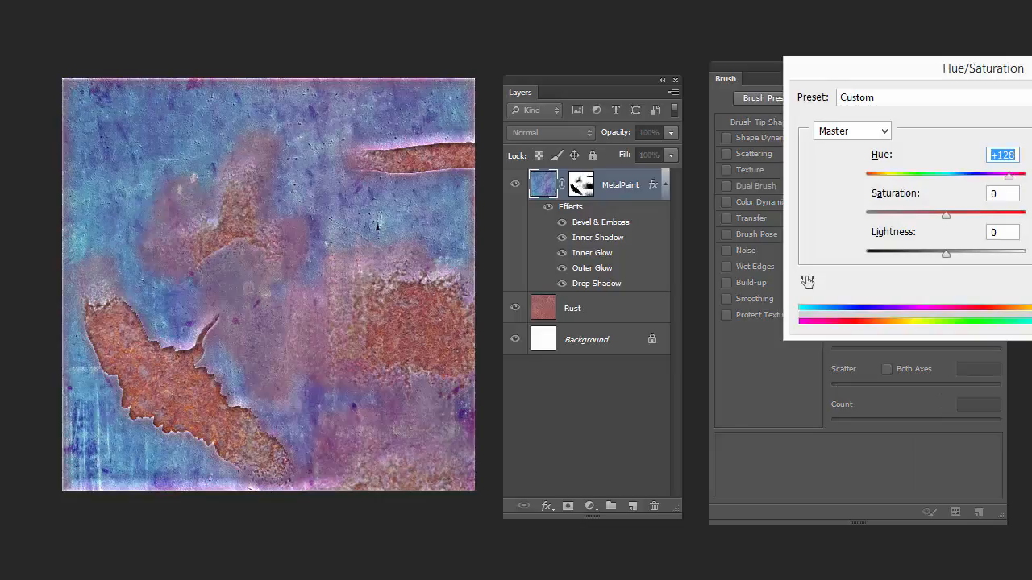
{"action": "key", "text": "Escape"}
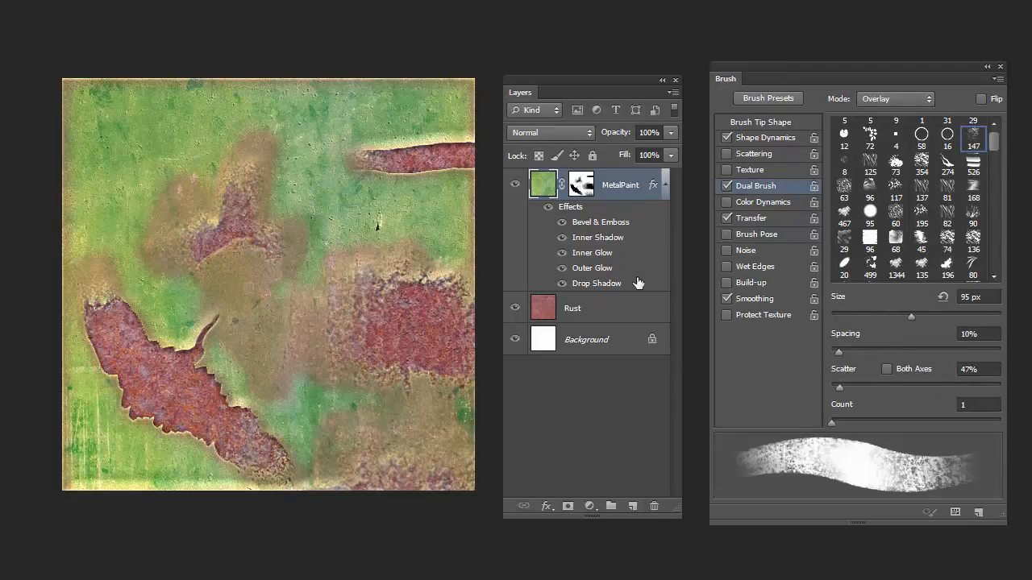
- Review the MetalPaint layer's Bevel & Emboss, Inner Shadow, Inner Glow and Outer Glow settings without changing them
{"action": "double_click", "coordinate": [630, 196]}
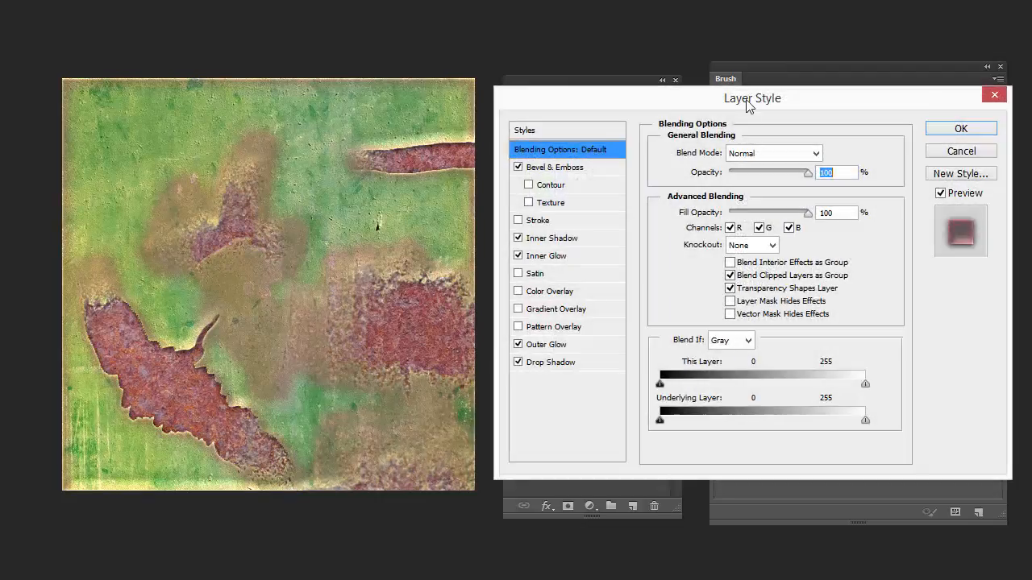
{"action": "left_click_drag", "start_coordinate": [747, 98], "coordinate": [717, 94]}
{"action": "left_click", "coordinate": [537, 165]}
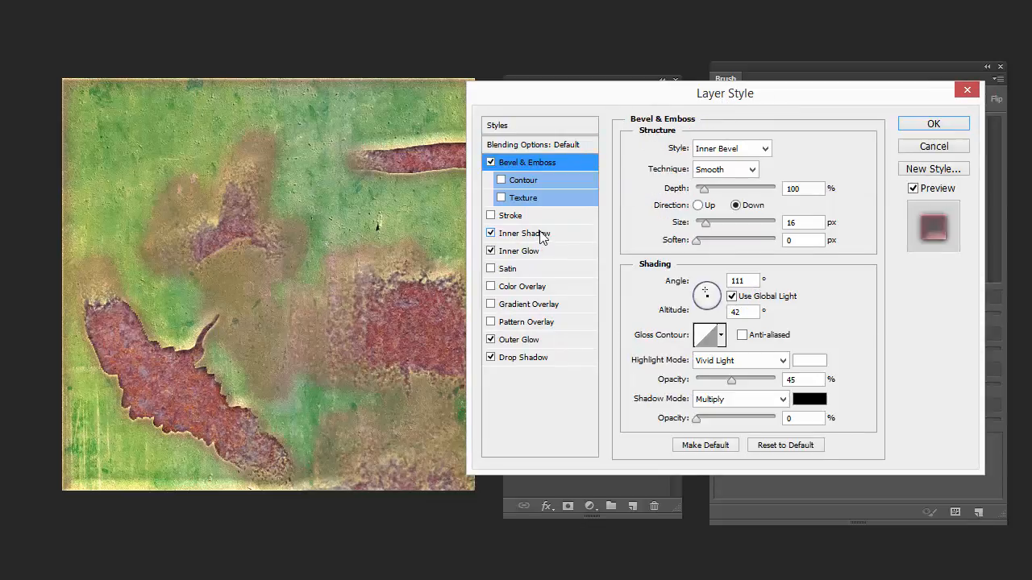
{"action": "left_click", "coordinate": [542, 236]}
{"action": "left_click", "coordinate": [544, 254]}
{"action": "left_click", "coordinate": [546, 341]}
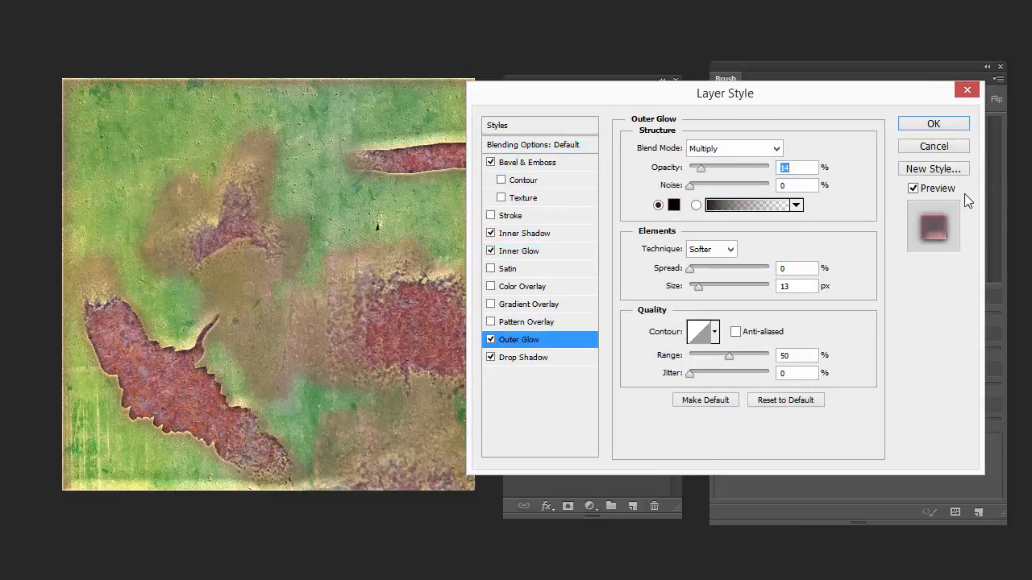
{"action": "left_click", "coordinate": [952, 147]}
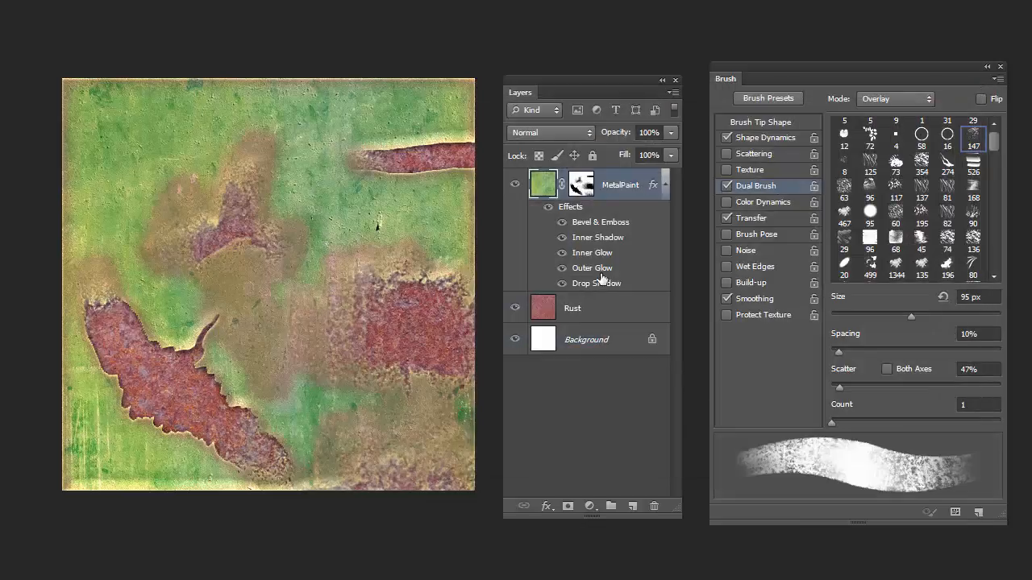
{"action": "right_click", "coordinate": [653, 194]}
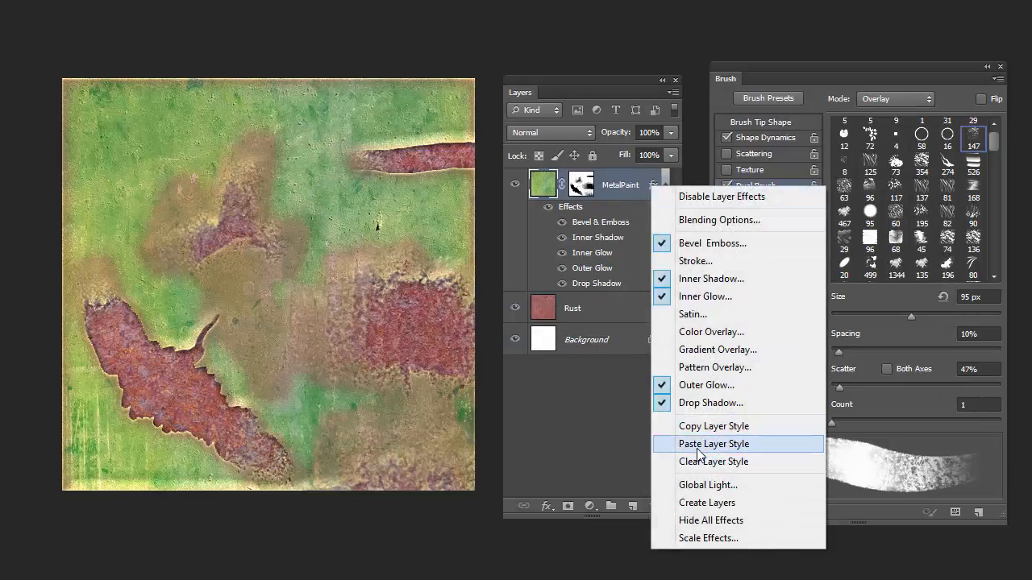
{"action": "left_click", "coordinate": [573, 425]}
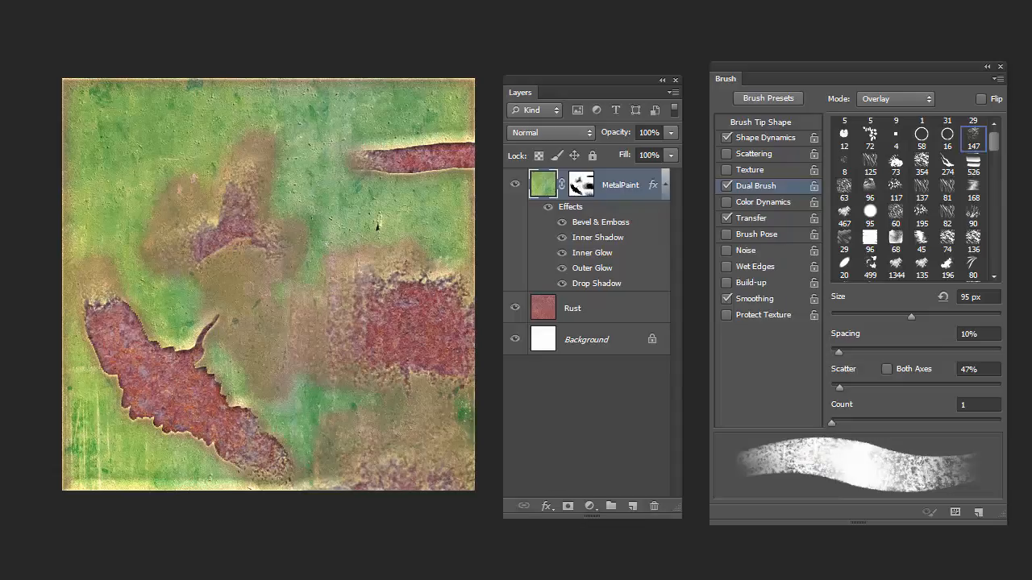